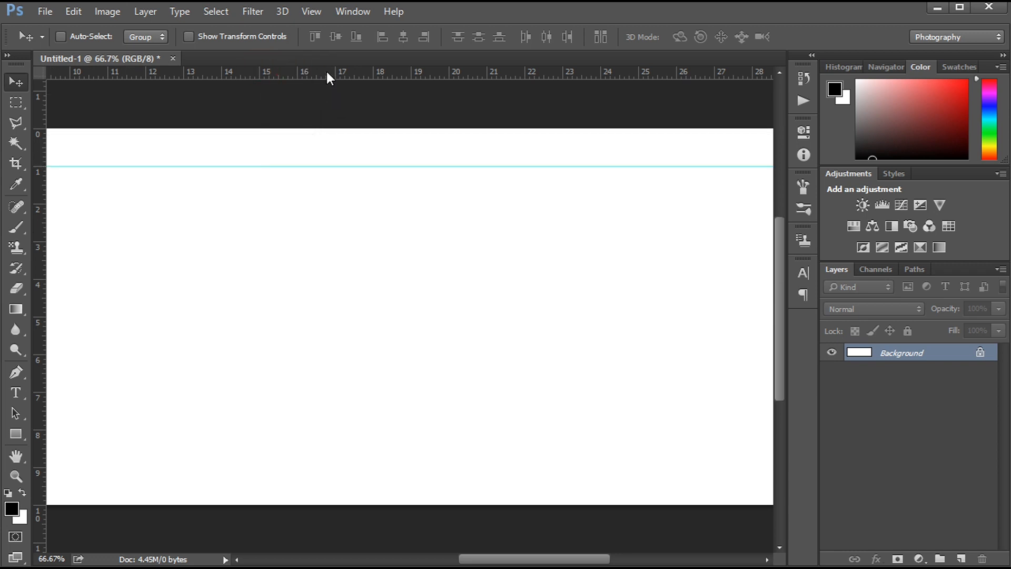
Add a horizontal guide at 9 in and vertical guides at 0.5 in, 15 in and 29.5 in
drag(327, 73, 278, 467)
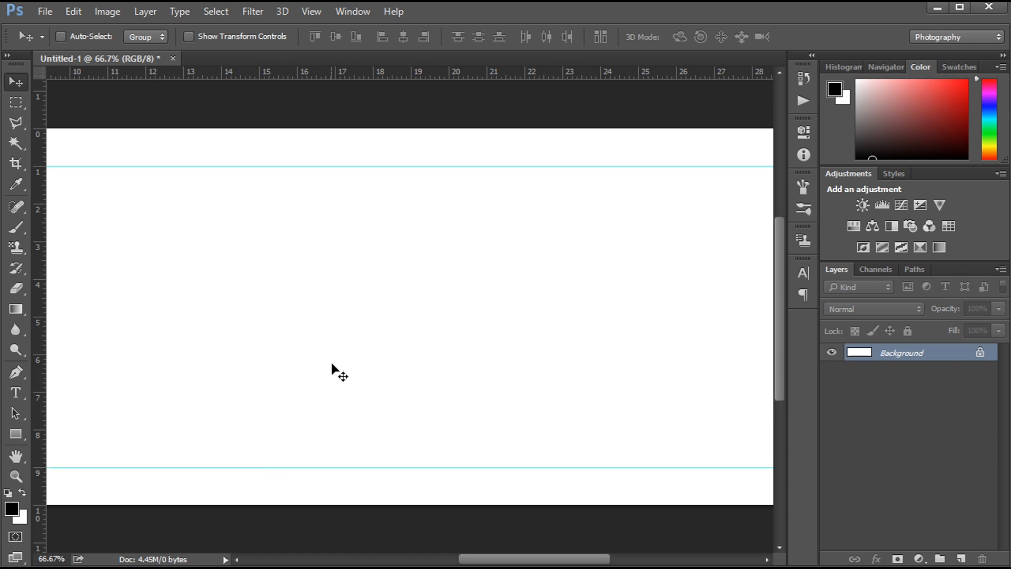
drag(40, 255, 263, 245)
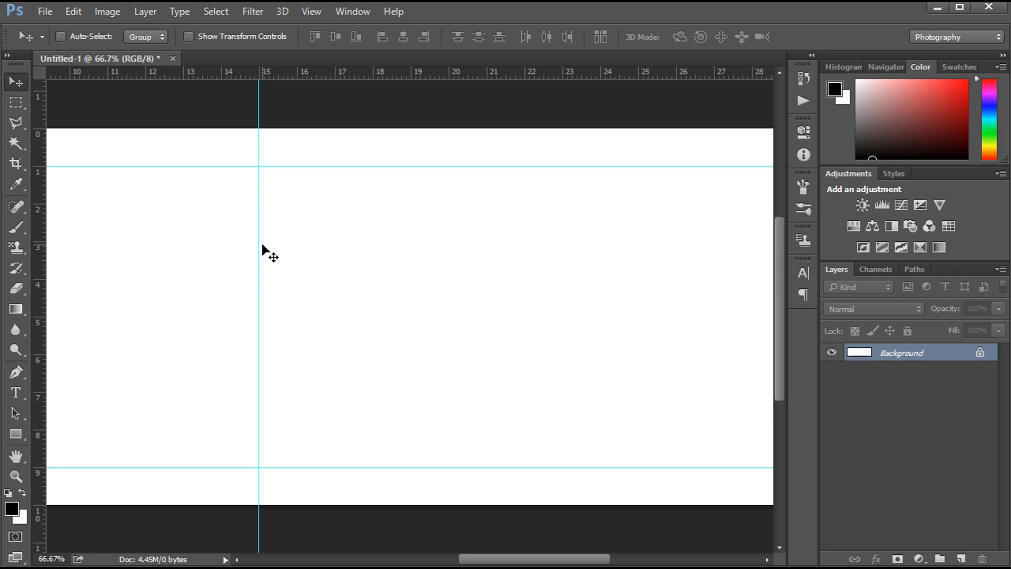
key(ctrl+minus)
key(ctrl+minus)
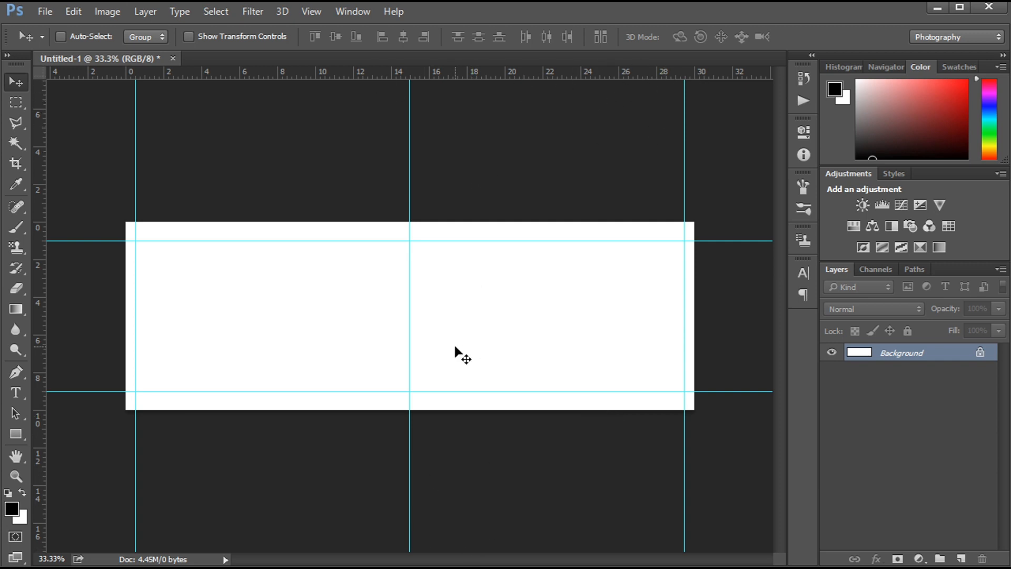
Draw a grey rectangle about 29 in wide and 0.96 in high, spanning the outer vertical guides in the canvas's upper half
click(16, 434)
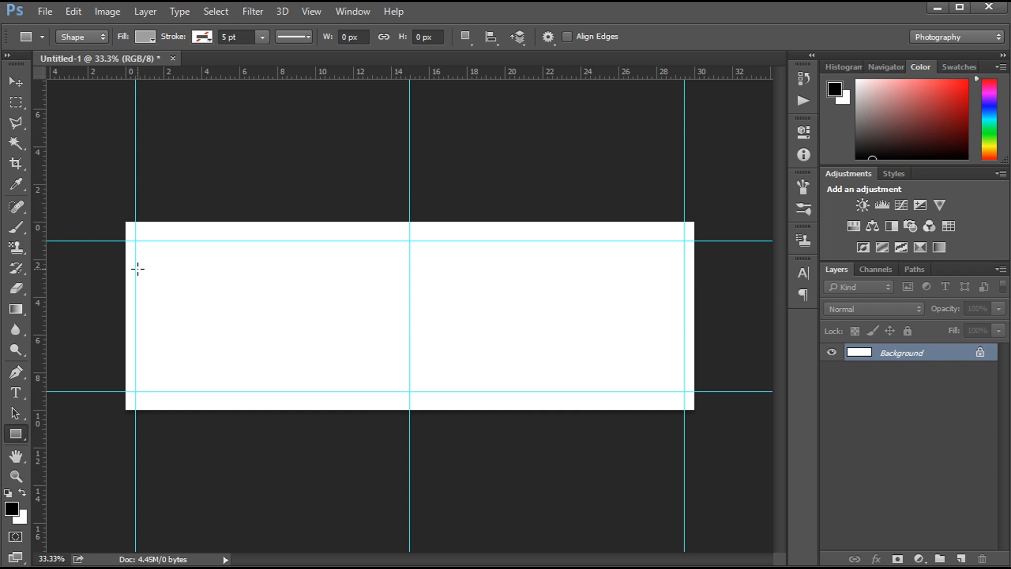
drag(135, 274, 684, 291)
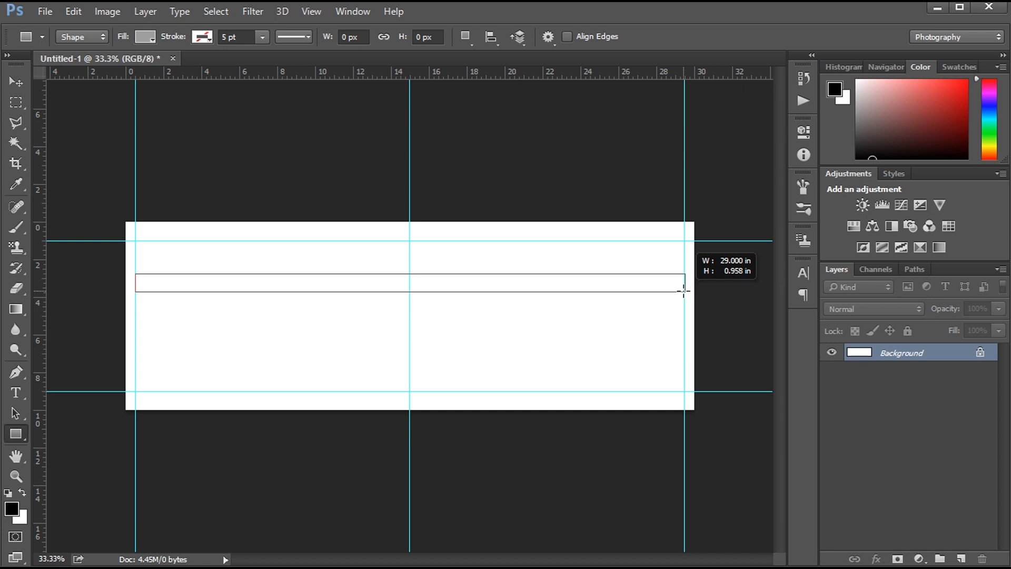
drag(684, 291, 684, 292)
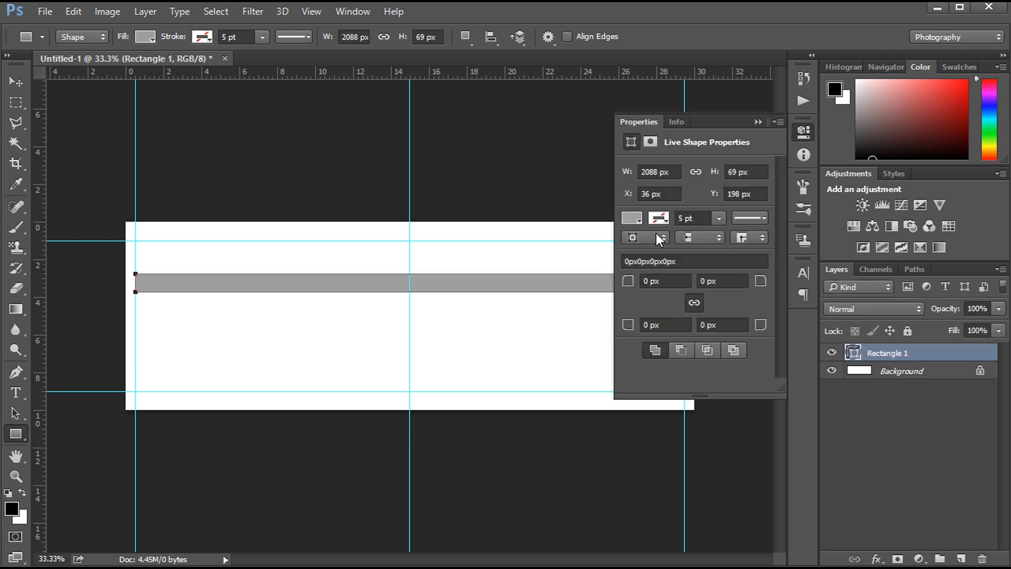
Check the wide rectangle's size with its width and height displayed in inches
click(702, 171)
right_click(668, 173)
click(699, 194)
right_click(754, 169)
click(767, 195)
click(758, 121)
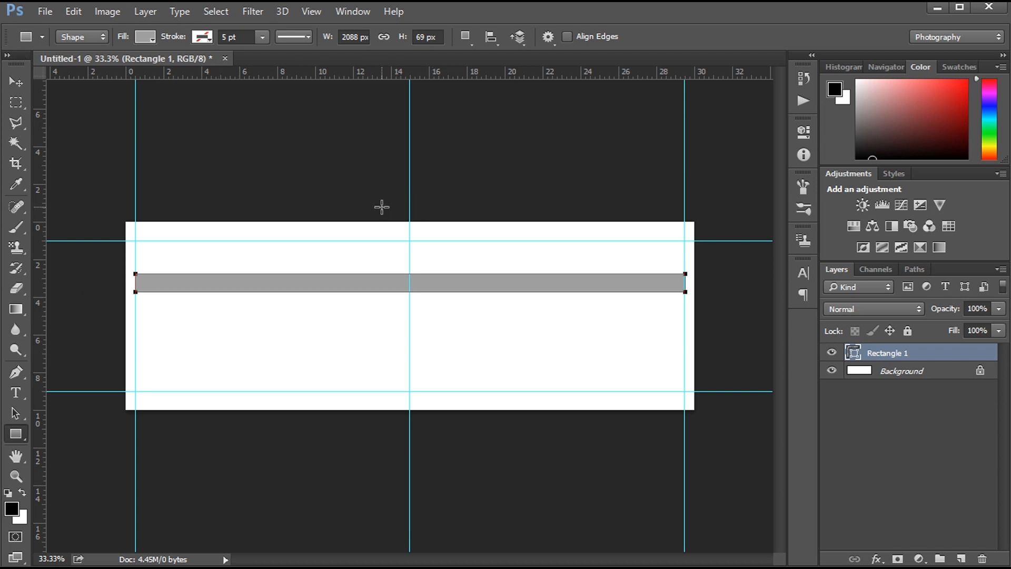
Add a vertical guide at about 14.75 in and make a marquee selection between it and the centre guide
key(ctrl+plus)
key(ctrl+plus)
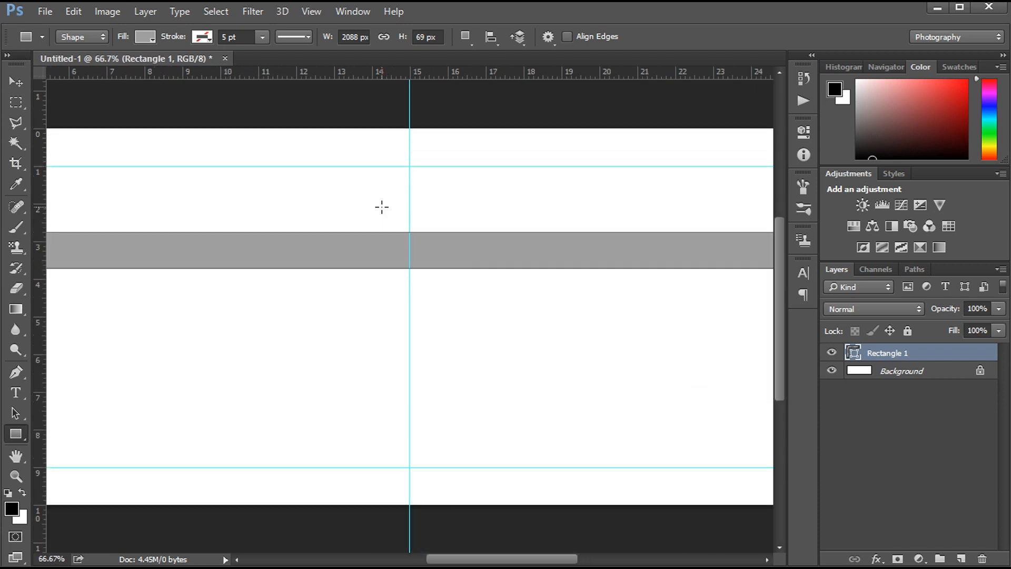
key(ctrl+plus)
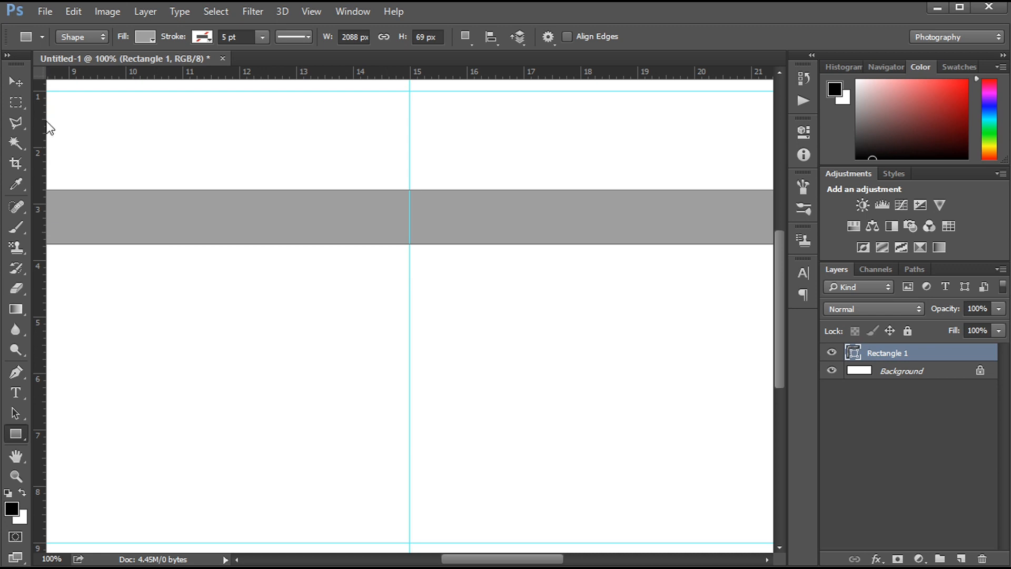
drag(39, 126, 395, 169)
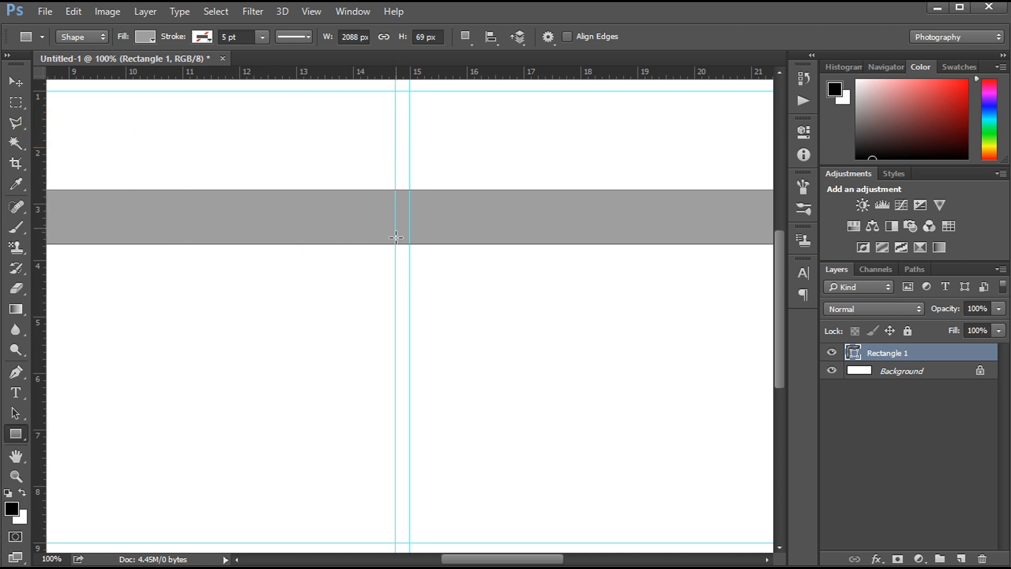
click(17, 103)
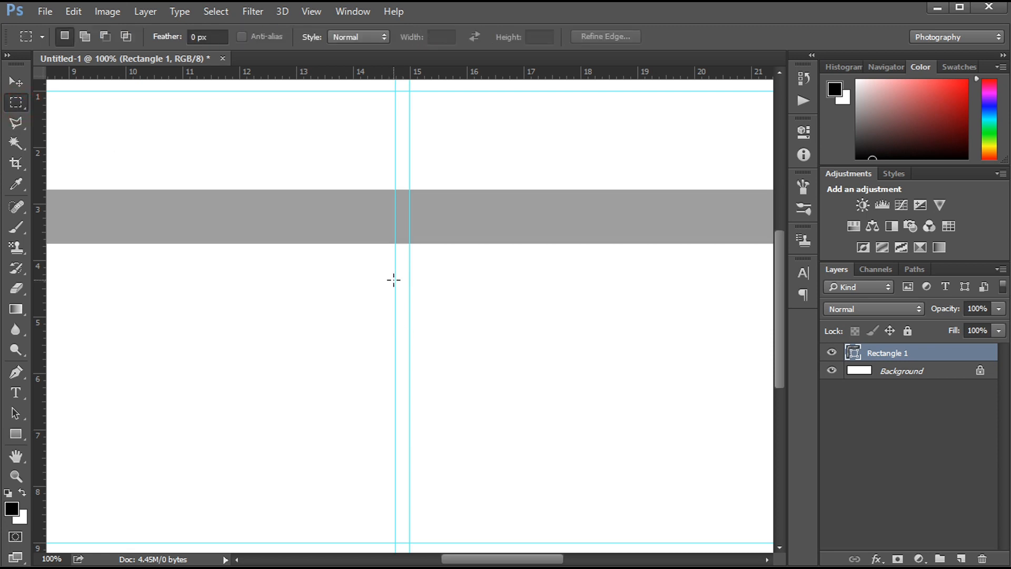
drag(396, 281, 406, 350)
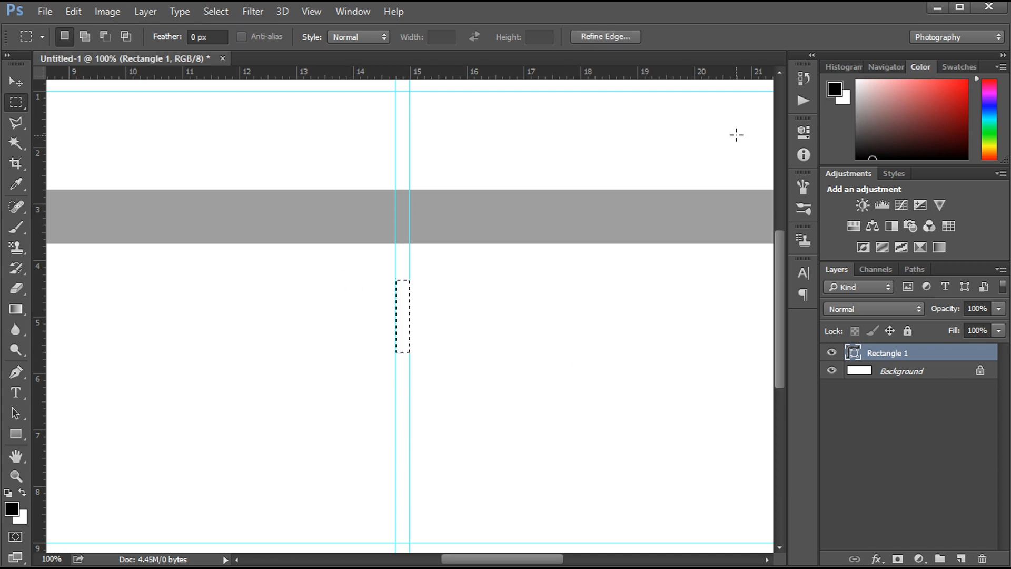
Draw a rectangle 18 px wide and 53 px high between the two centre guides above the grey band, and display its width in inches
click(16, 434)
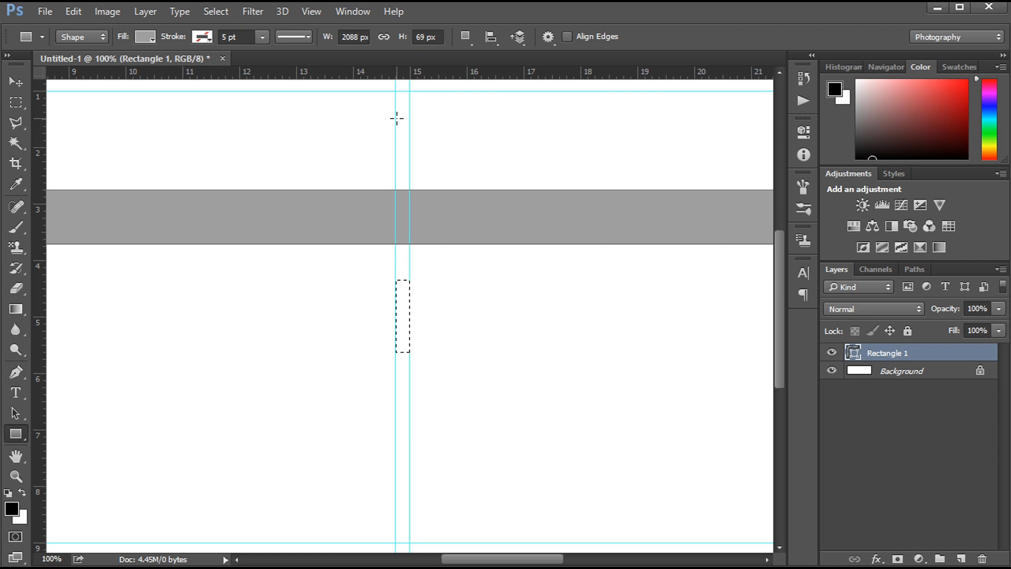
drag(397, 118, 411, 159)
right_click(672, 173)
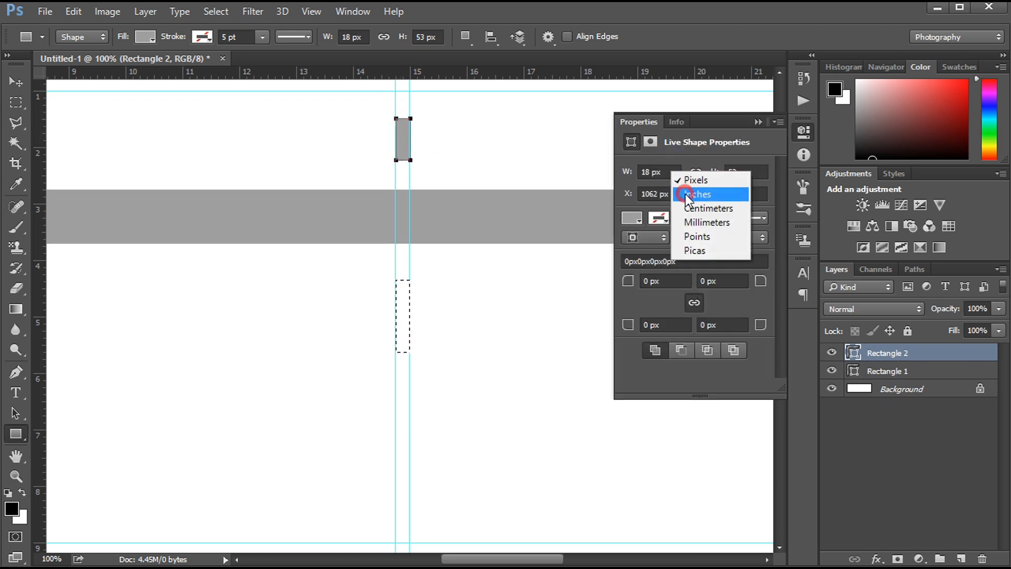
click(686, 195)
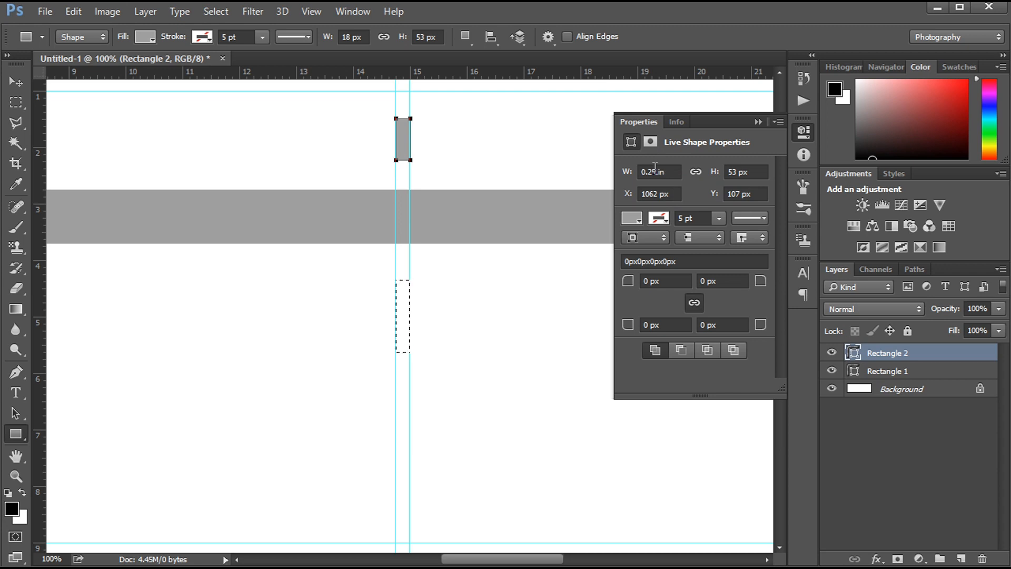
double_click(656, 171)
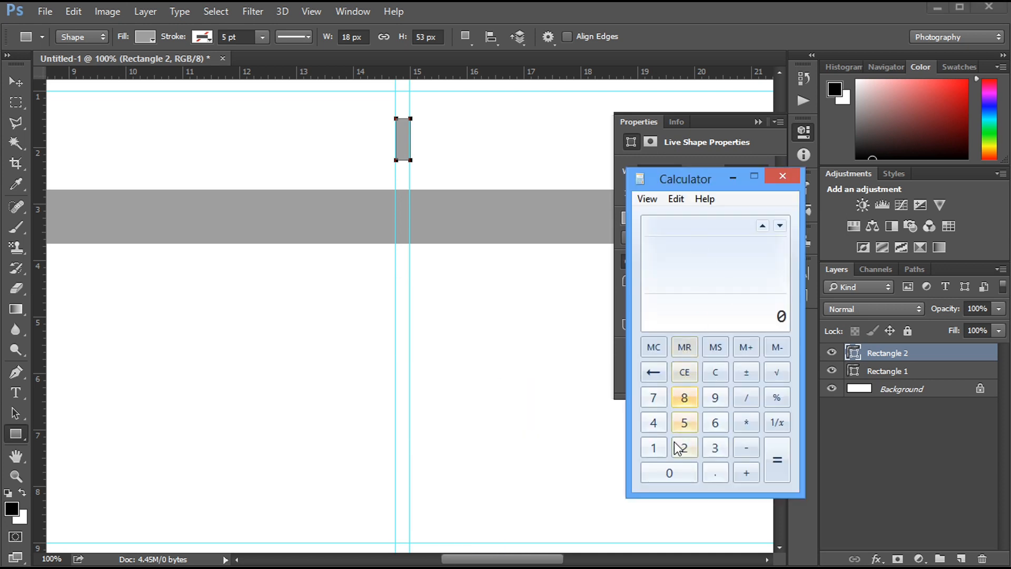
In Calculator, multiply the 0.25 in gap by 3
click(683, 447)
click(684, 423)
click(712, 372)
click(669, 475)
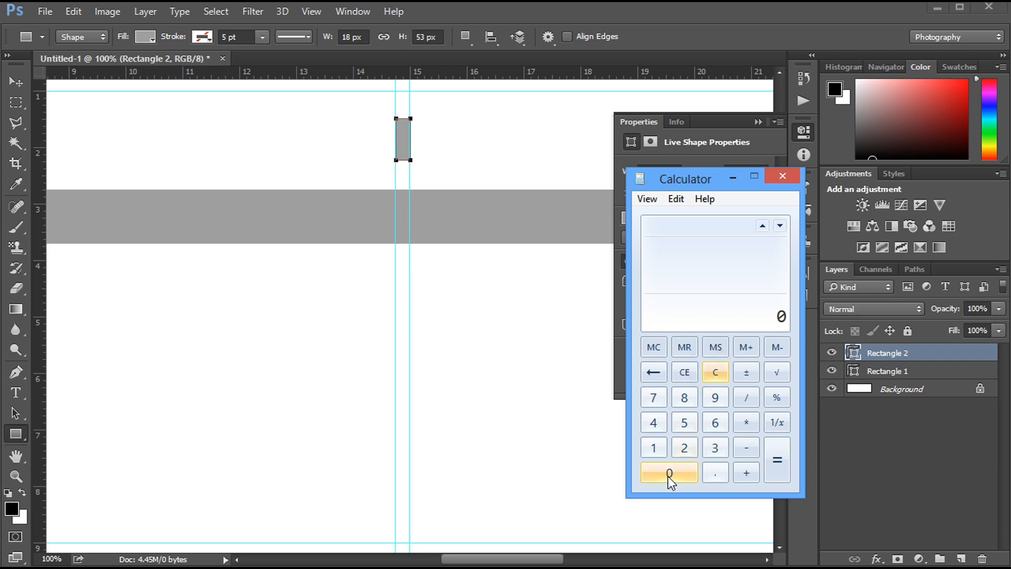
click(717, 473)
click(684, 449)
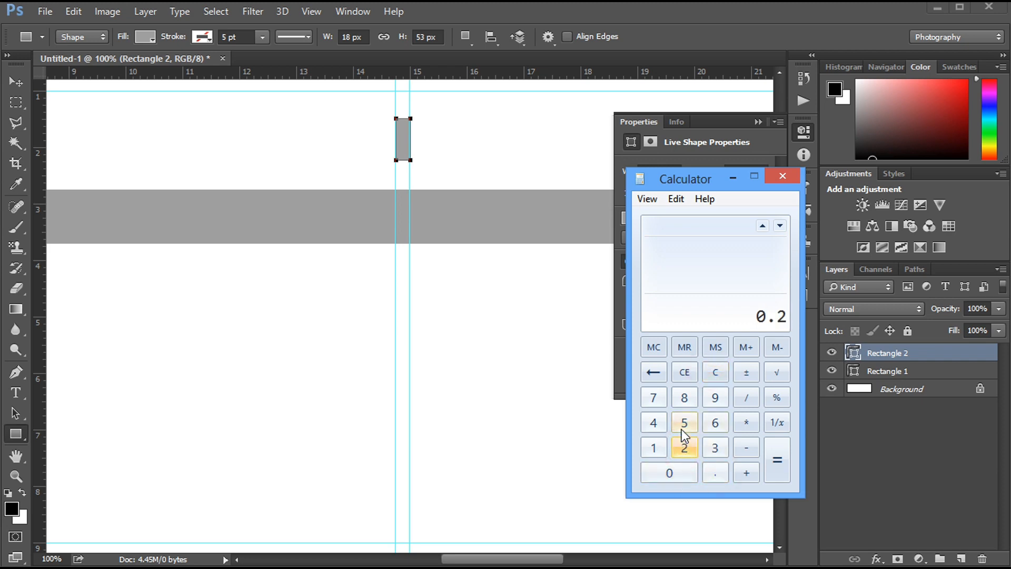
click(684, 425)
click(748, 425)
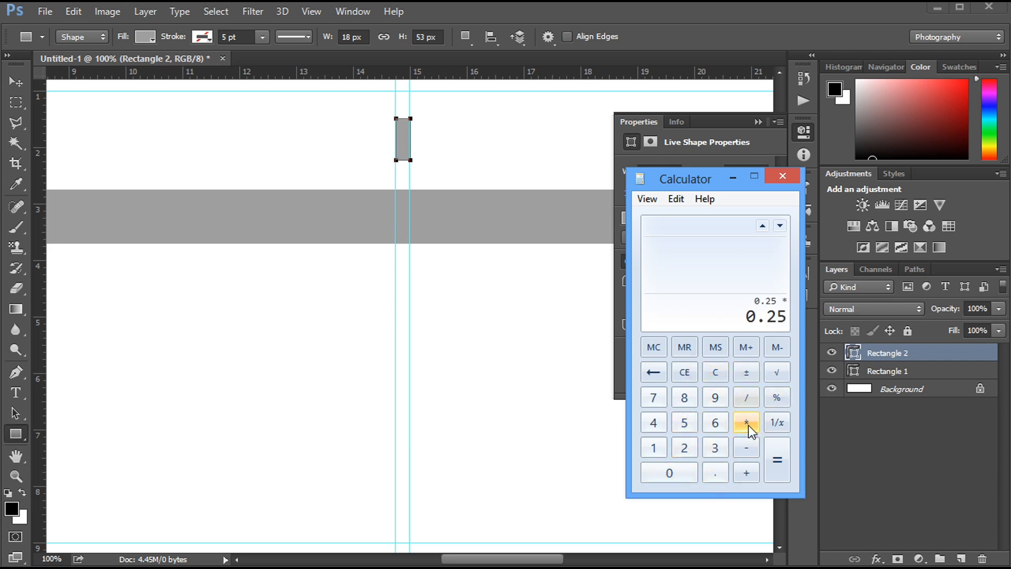
click(711, 449)
click(776, 461)
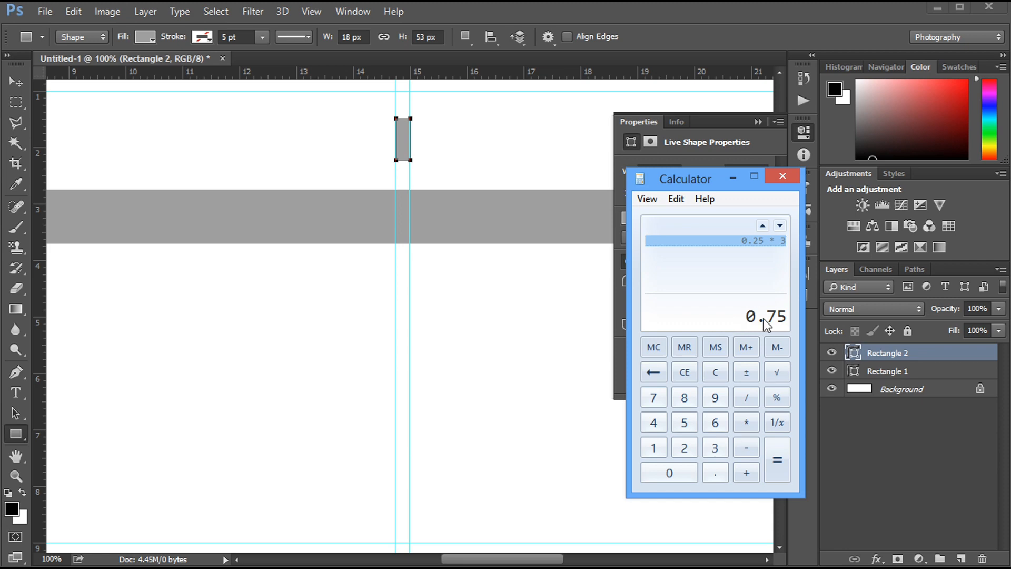
Clear the calculation and subtract 0.75 from 29
click(717, 374)
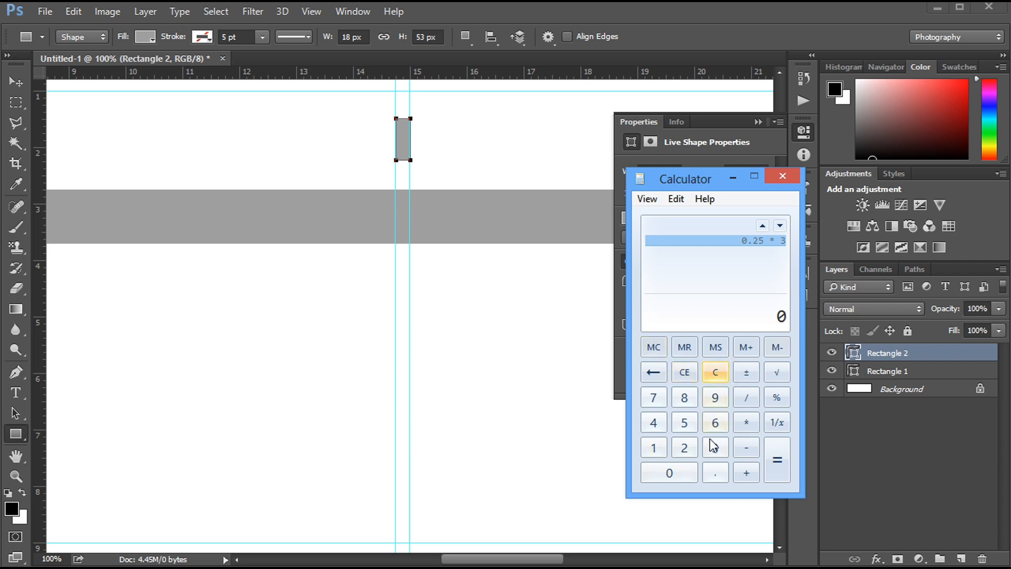
click(685, 448)
click(715, 397)
click(748, 448)
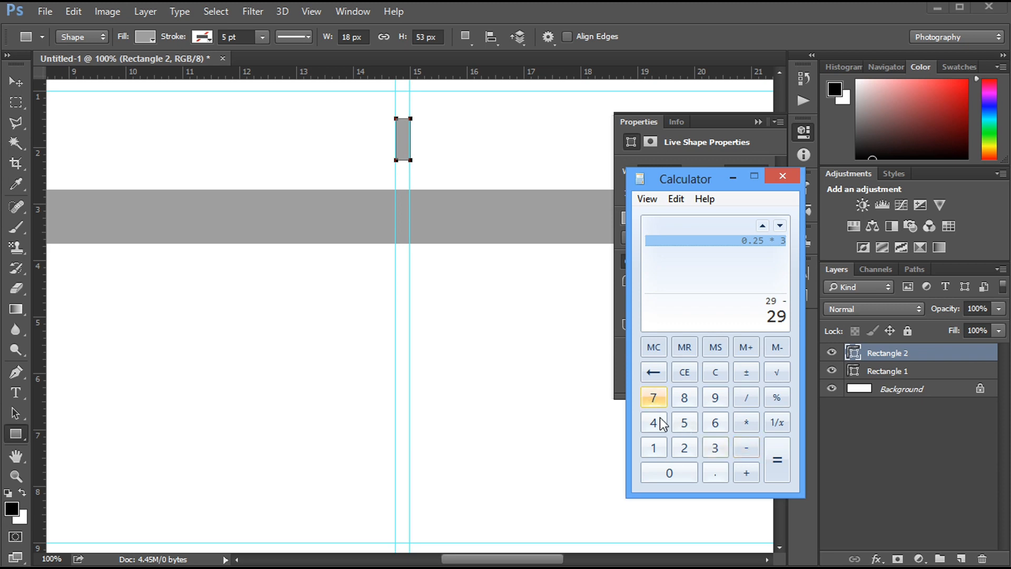
click(715, 473)
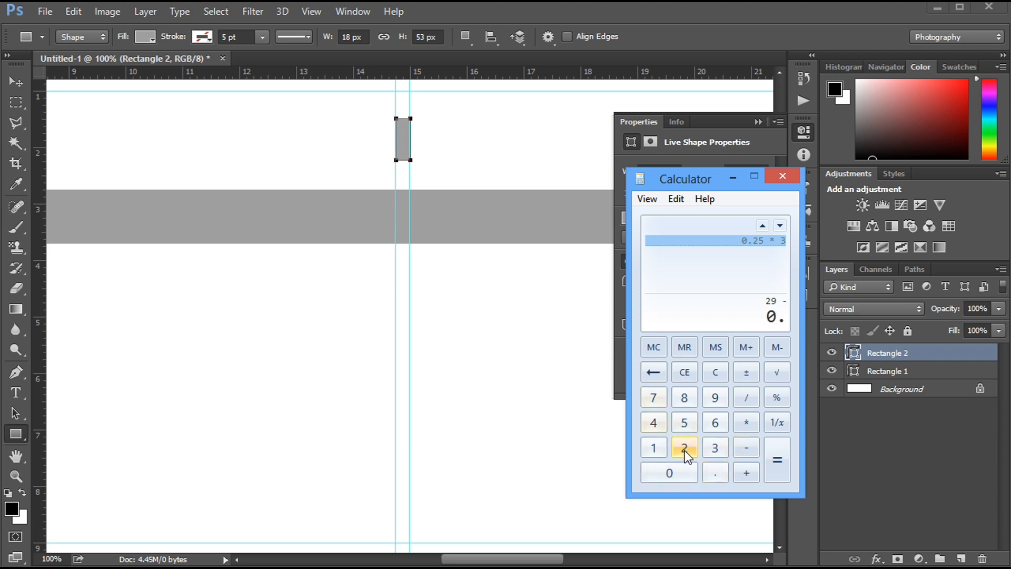
click(653, 399)
click(684, 423)
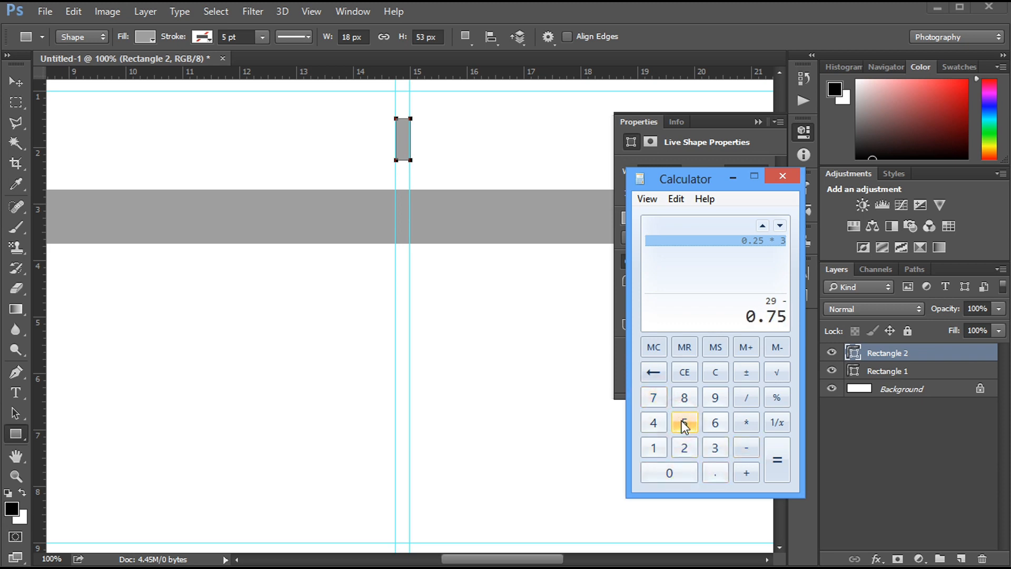
click(776, 462)
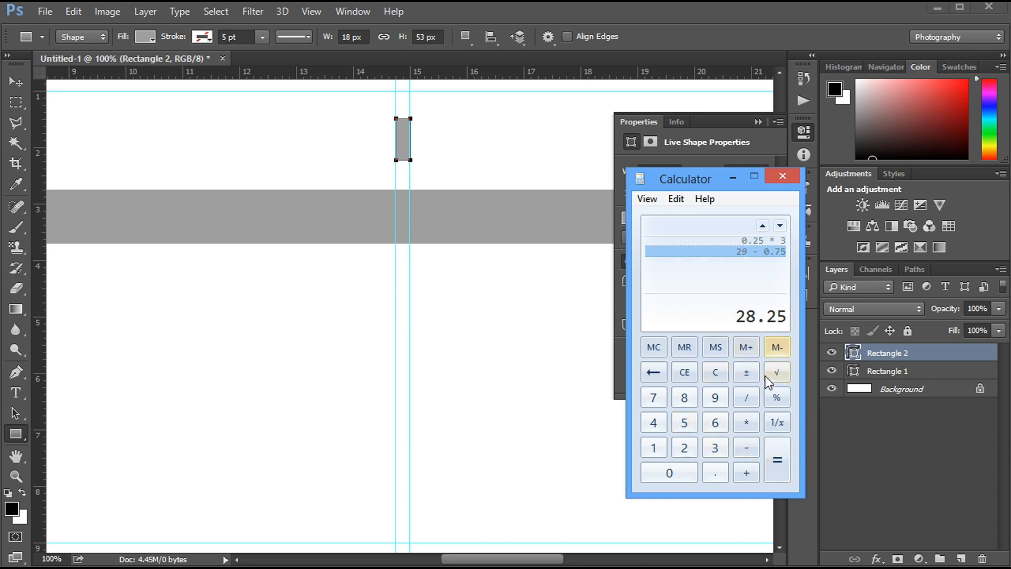
Divide the remaining width by 4 and return to Photoshop
click(748, 397)
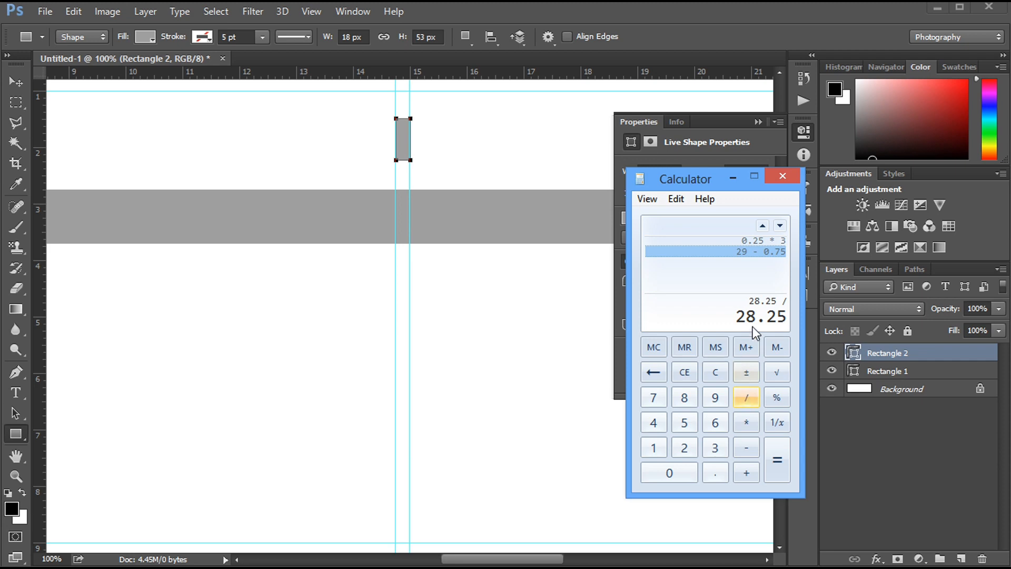
click(656, 426)
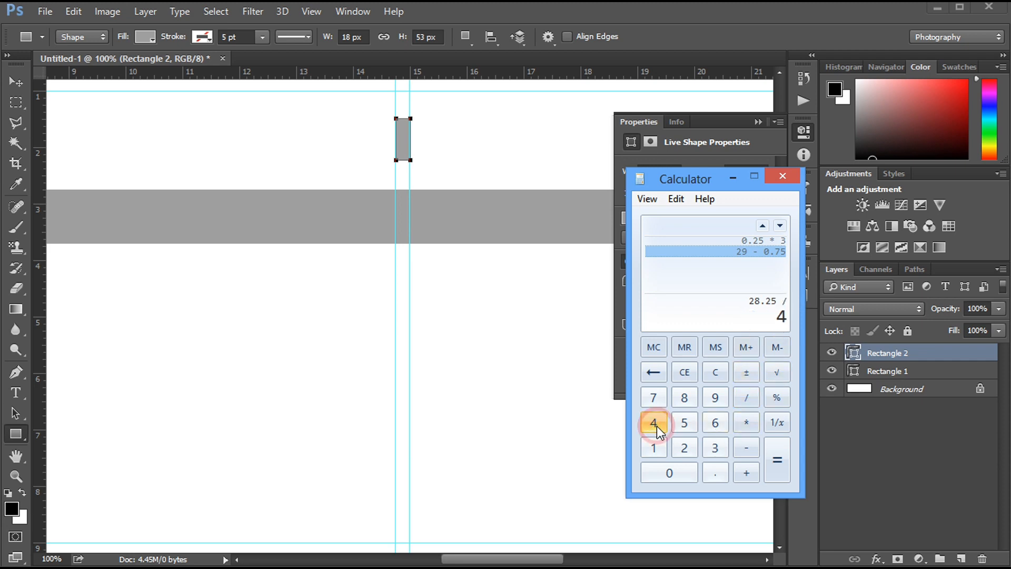
click(783, 465)
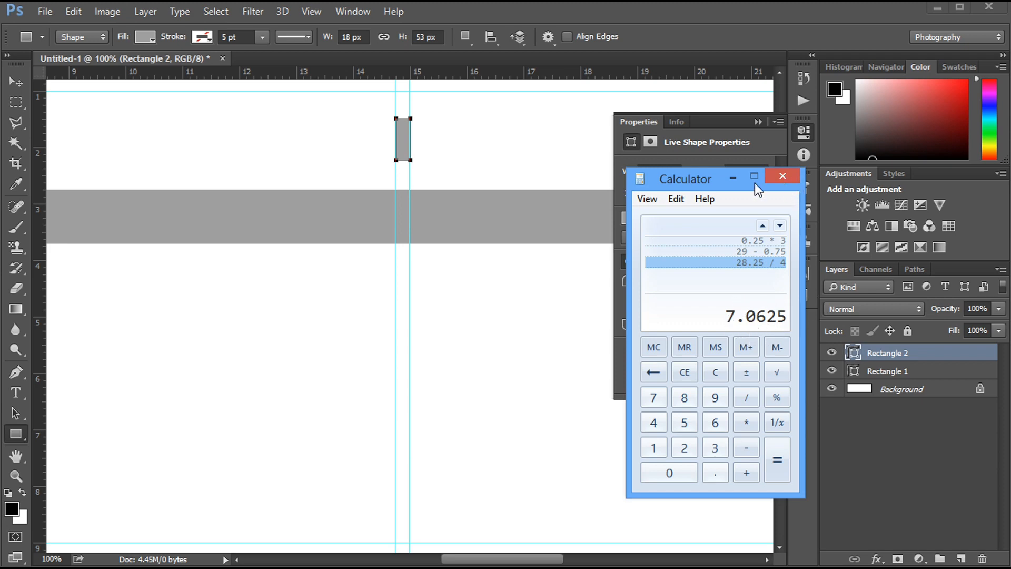
click(737, 178)
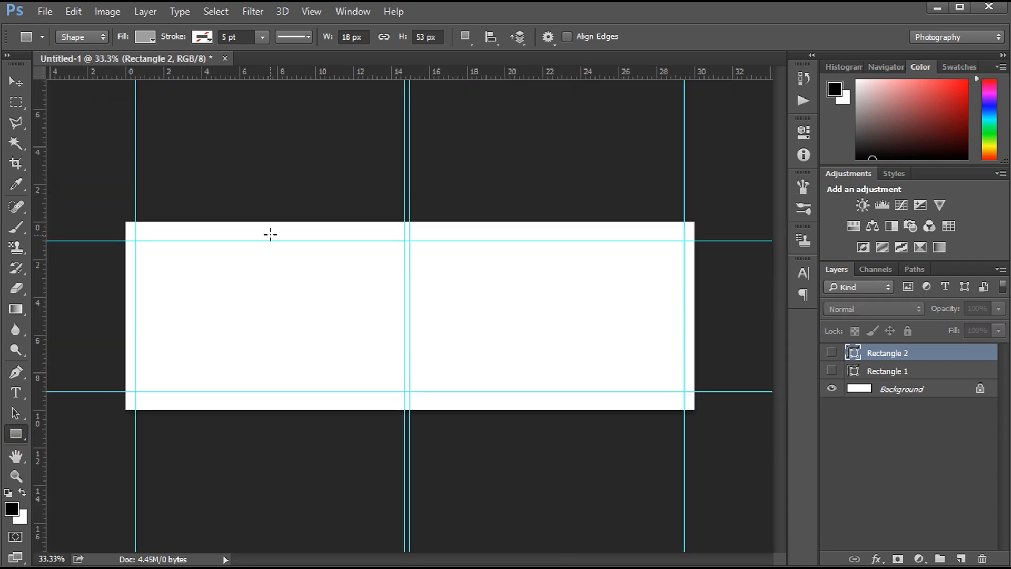
Set the Rectangle tool's stroke to solid black
click(202, 36)
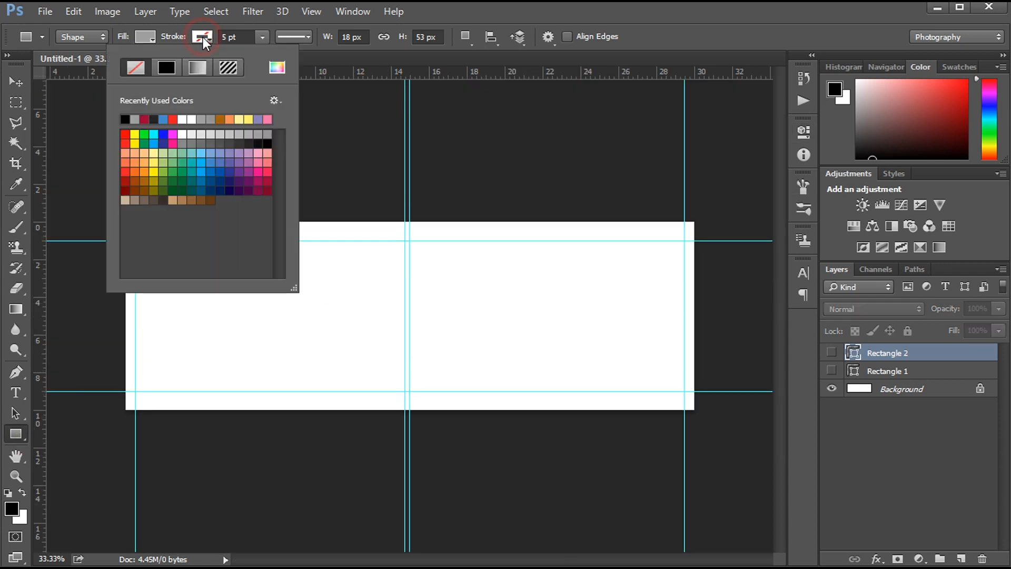
click(204, 37)
click(202, 38)
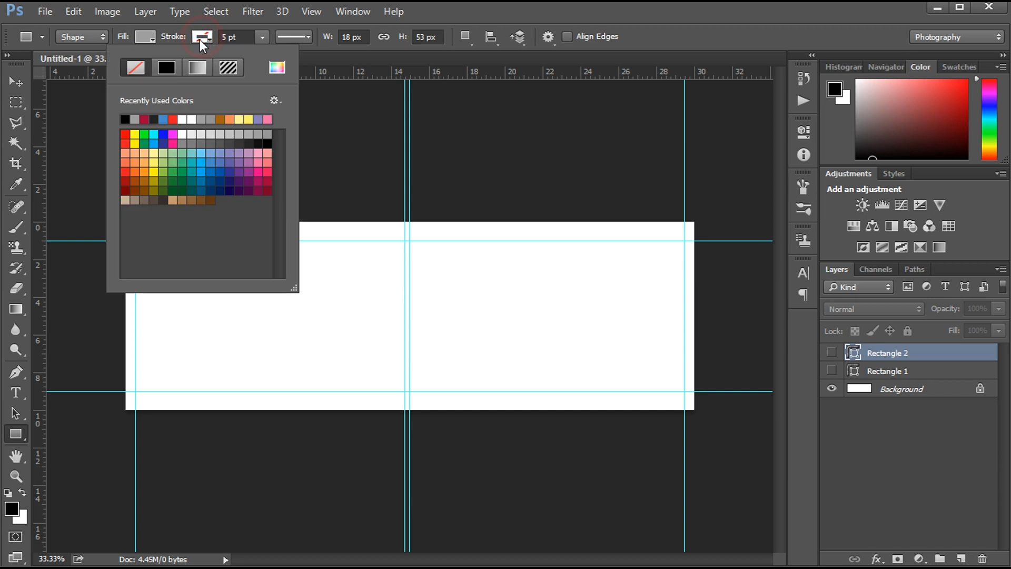
click(166, 67)
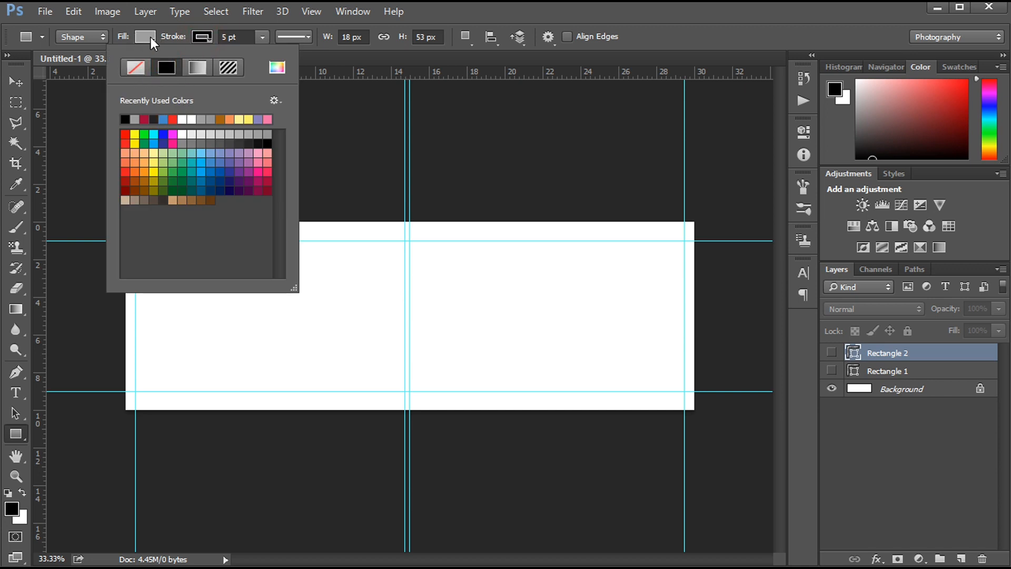
Start a fixed-size rectangle on the canvas and switch both its width and height units to inches
click(477, 281)
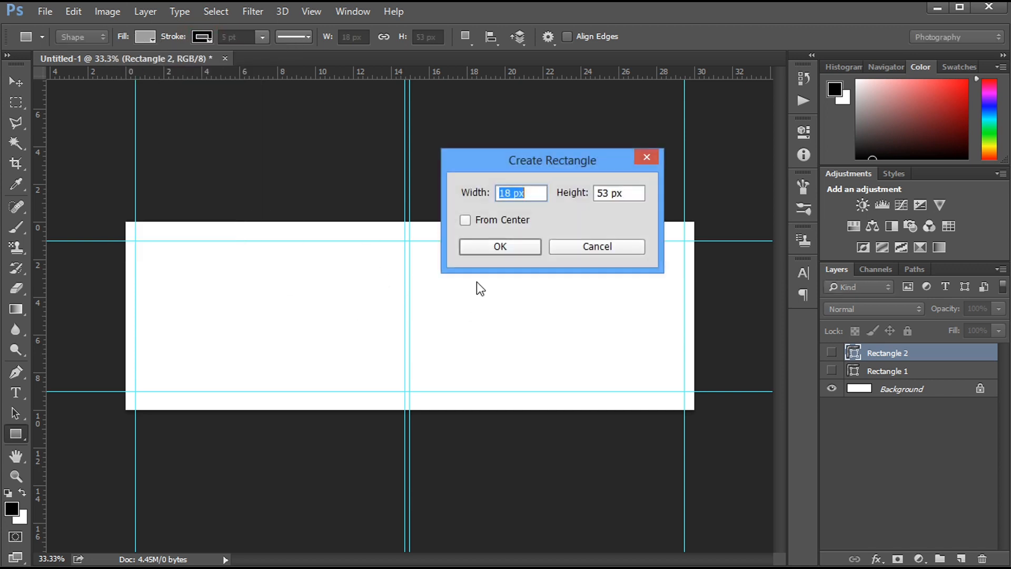
right_click(515, 195)
click(557, 215)
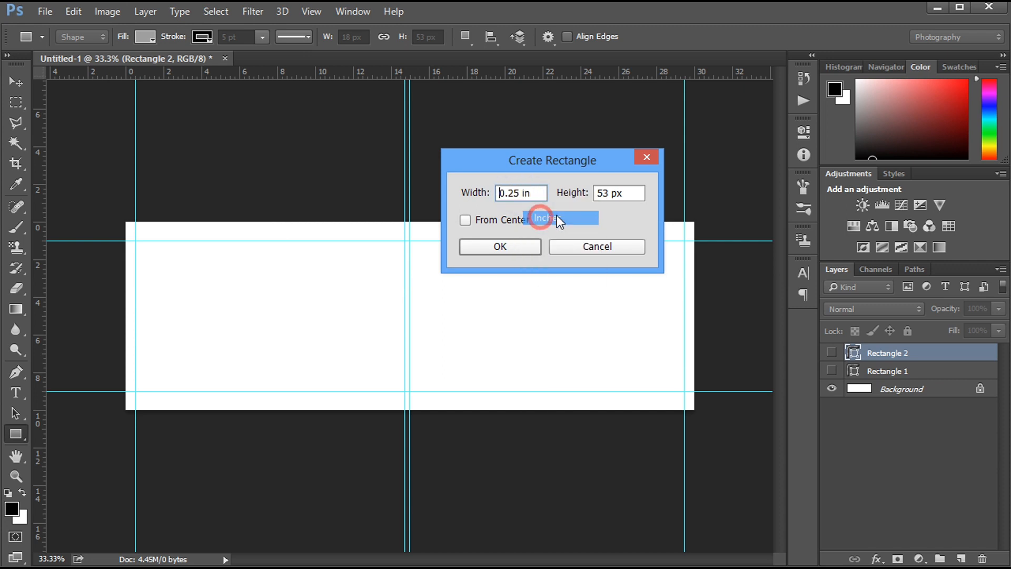
click(623, 194)
right_click(626, 192)
click(644, 211)
Create the rectangle with a width of 7.06 in and a height of 8 in, and collapse its shape properties
drag(520, 194, 498, 194)
text(7.0)
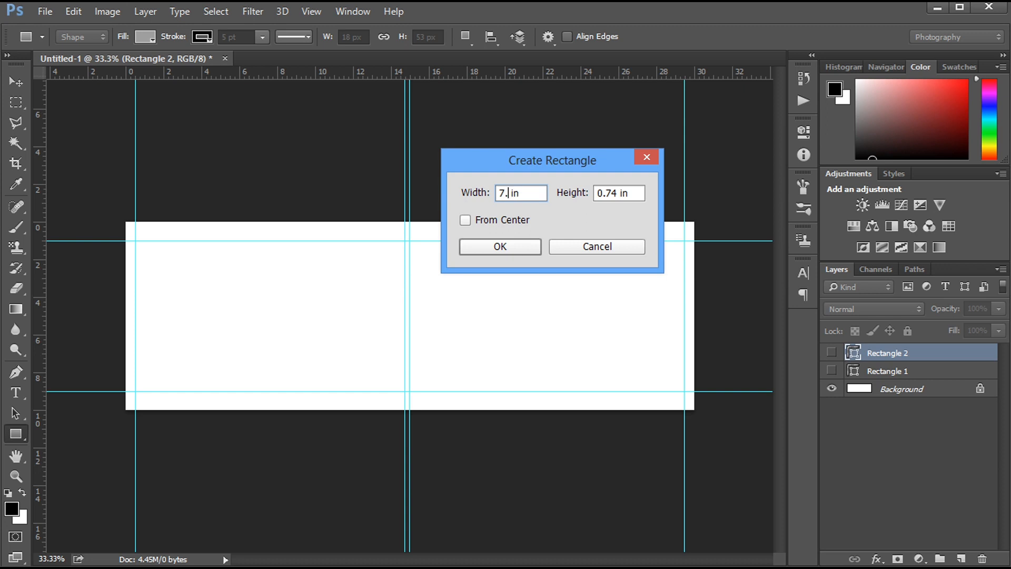
text(6)
double_click(609, 192)
text(8)
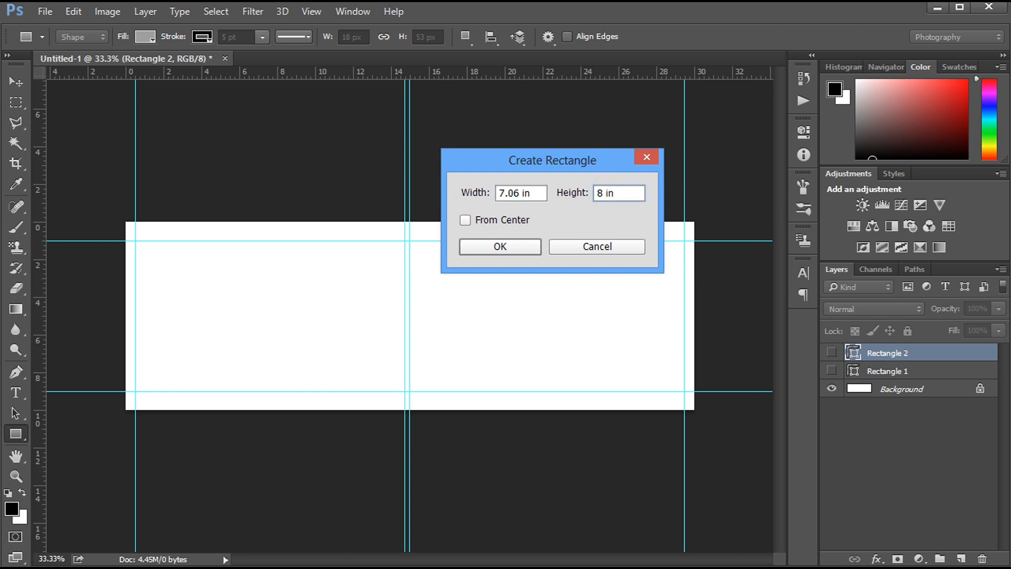
click(495, 246)
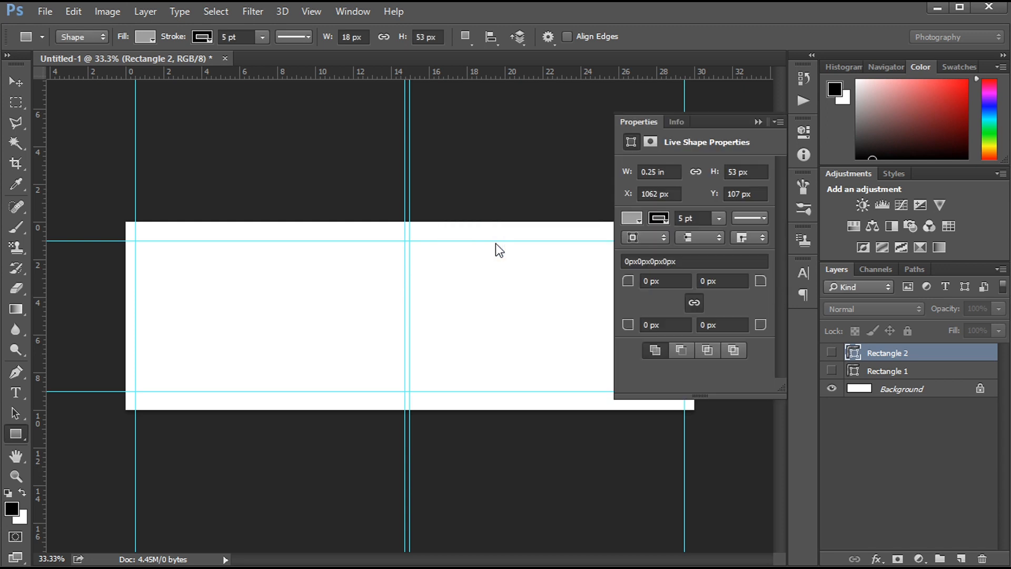
click(757, 123)
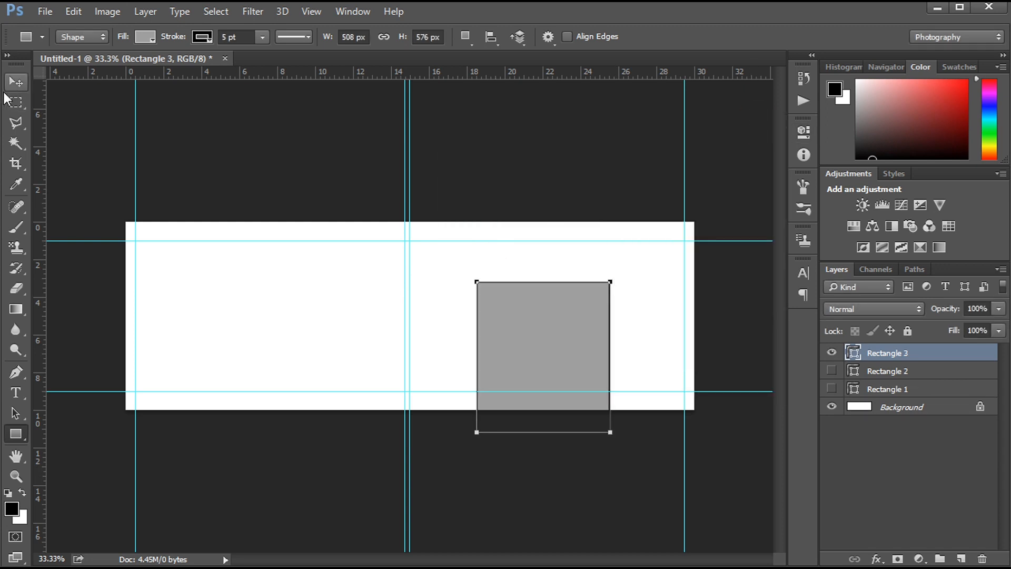
Move the new rectangle into the upper-left corner of the margin guides and duplicate its layer, then both layers, for stacked copies
click(16, 81)
drag(517, 356, 175, 314)
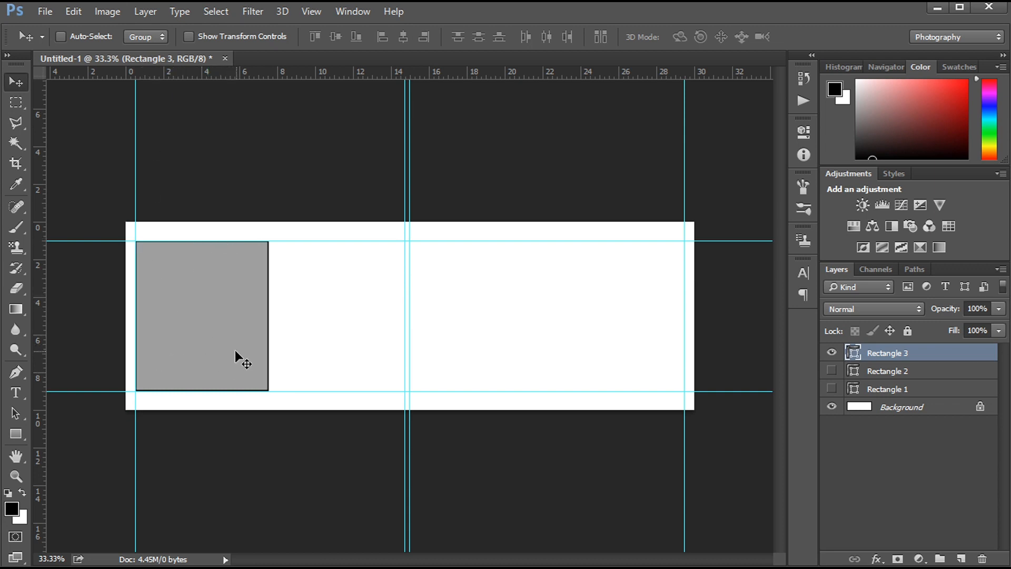
key(ctrl+j)
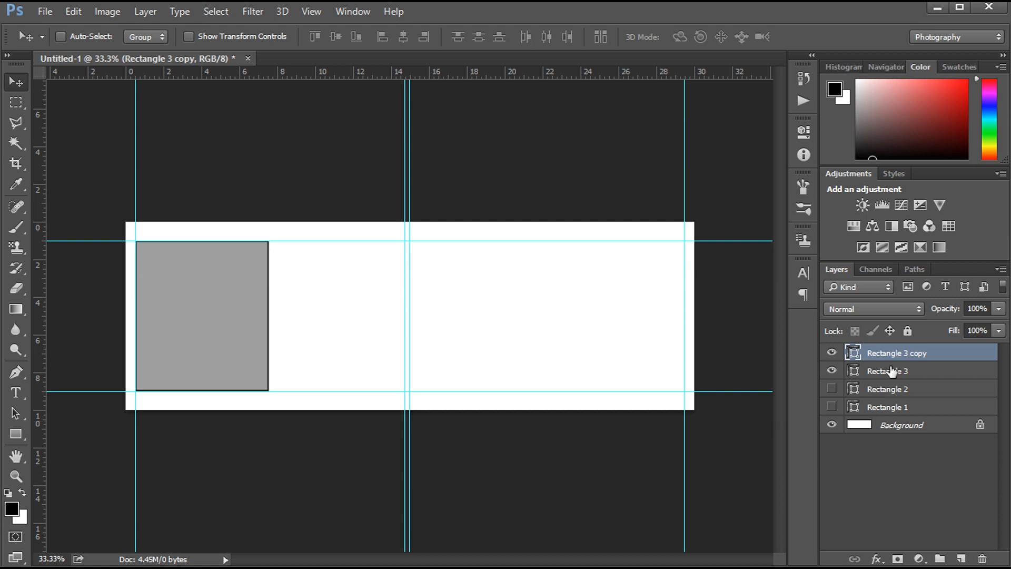
shift+click(907, 372)
key(ctrl+j)
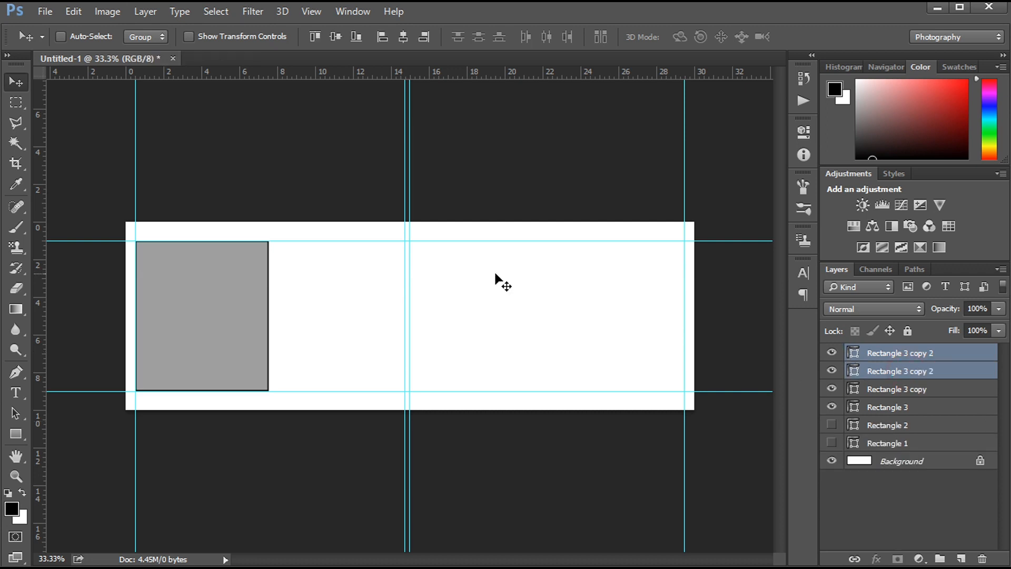
Place a rectangle copy against the right margin guide and distribute the four copy layers evenly by their horizontal centers
ctrl+click(253, 318)
drag(207, 330, 623, 332)
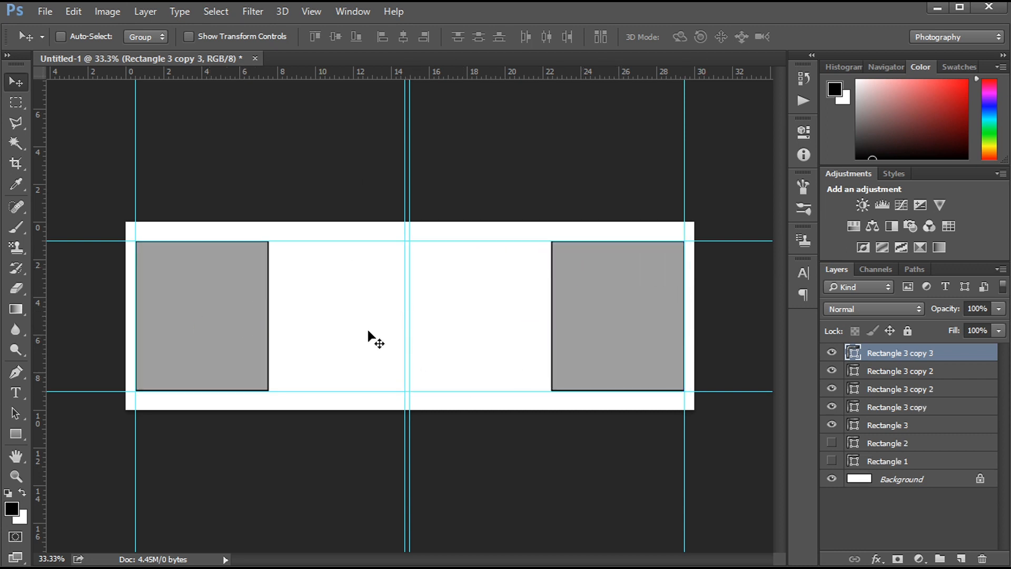
ctrl+click(913, 375)
ctrl+click(913, 389)
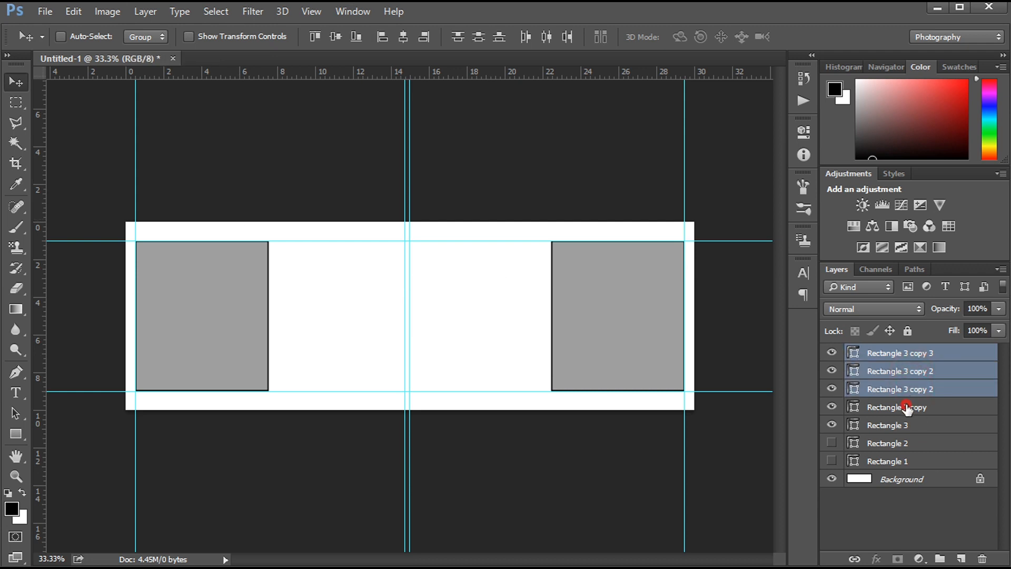
ctrl+click(908, 409)
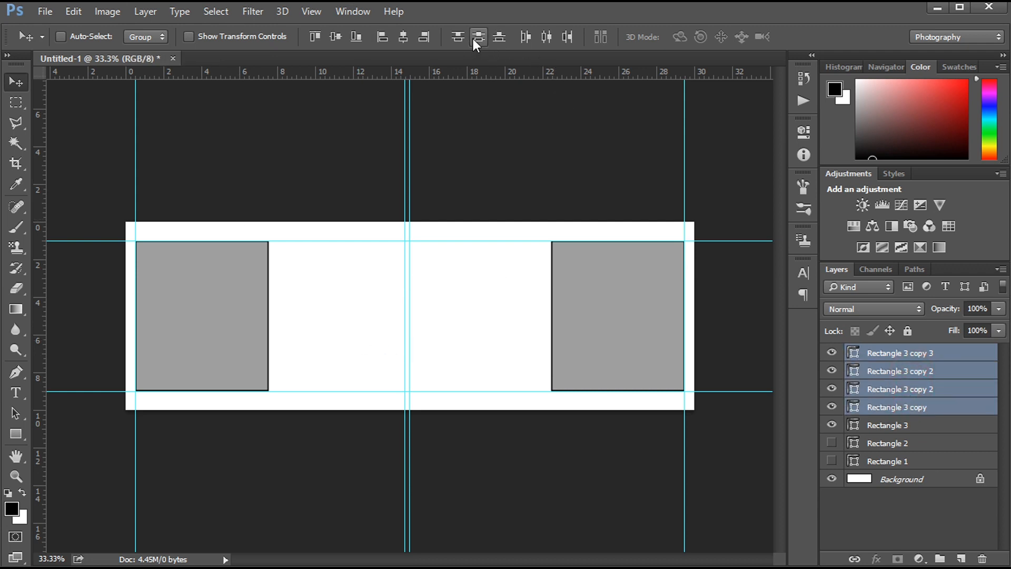
click(548, 35)
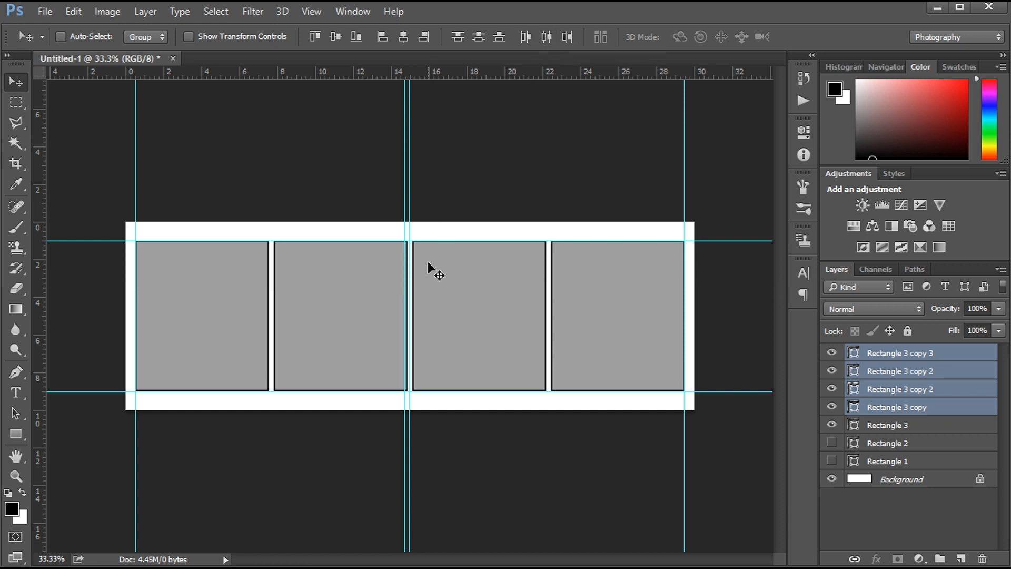
Move the left central guide to the second rectangle's right edge and add a vertical guide at the third rectangle's left edge
key(ctrl)
key(ctrl+plus)
key(ctrl+plus)
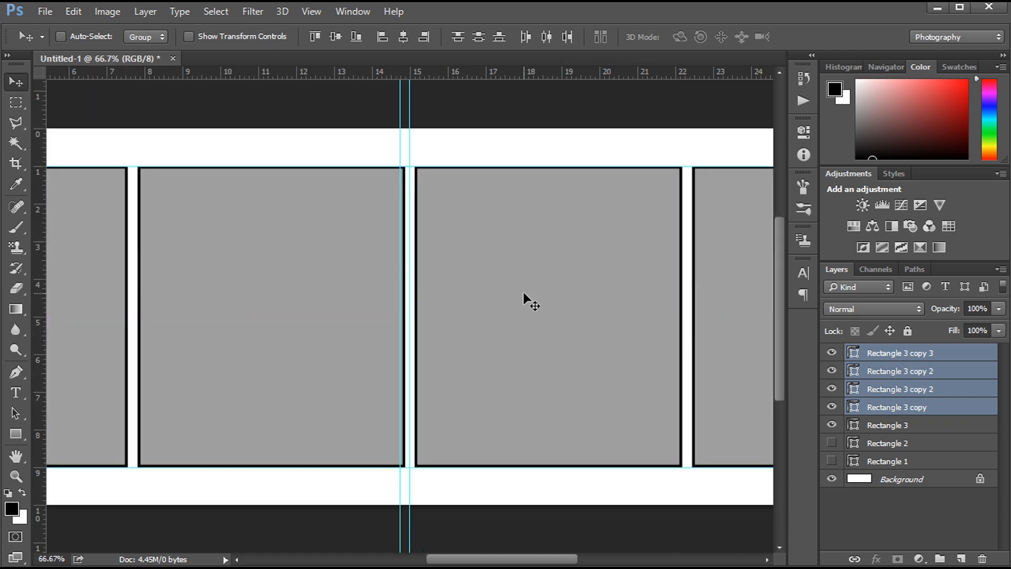
key(ctrl+plus)
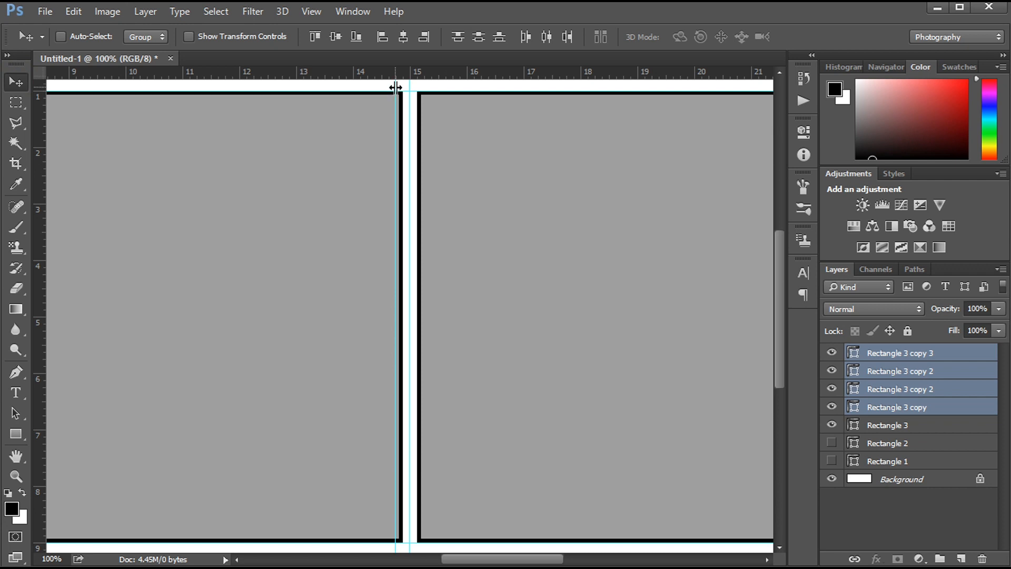
drag(396, 87, 403, 86)
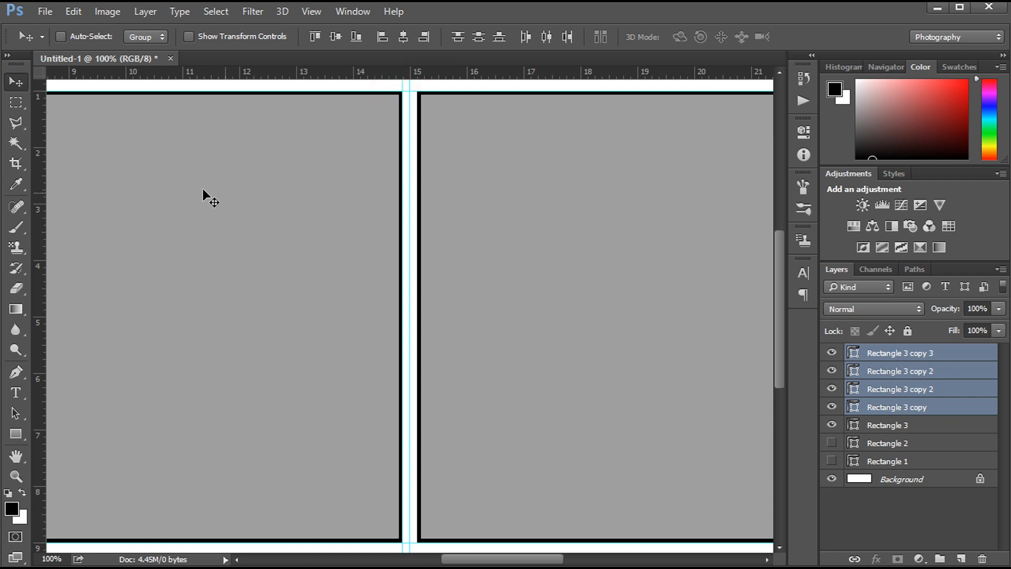
drag(45, 168, 417, 159)
key(ctrl+minus)
key(ctrl+minus)
key(ctrl+minus)
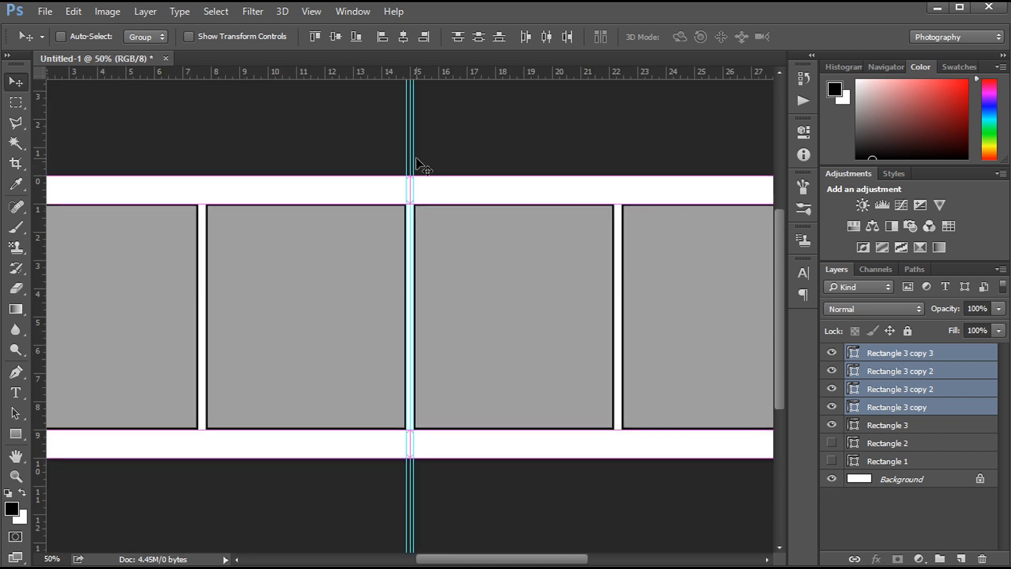
Hide the guides and check the gaps between the large rectangles with the small Rectangle 2 shape
ctrl+click(305, 316)
key(ctrl)
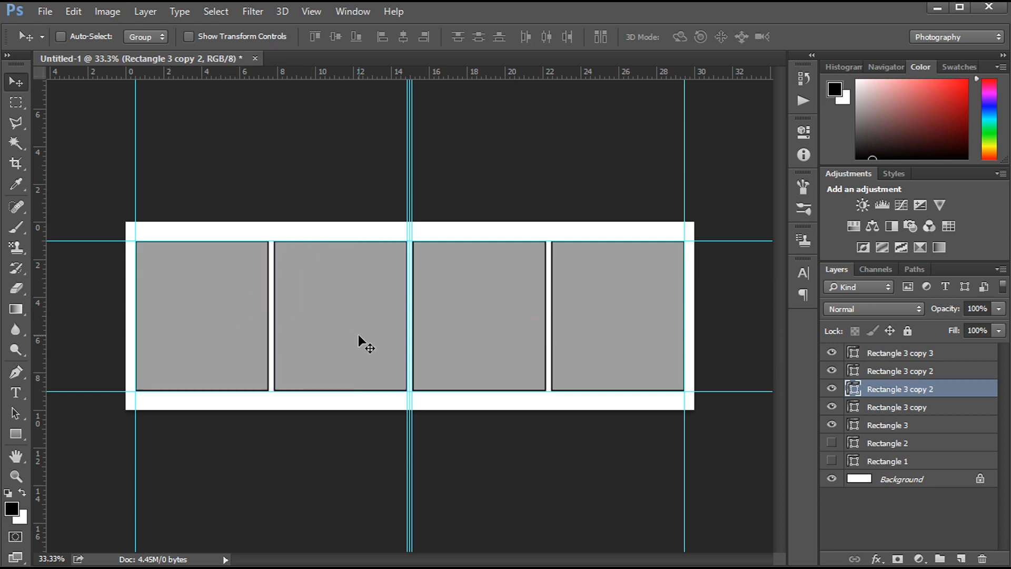
key(ctrl+semicolon)
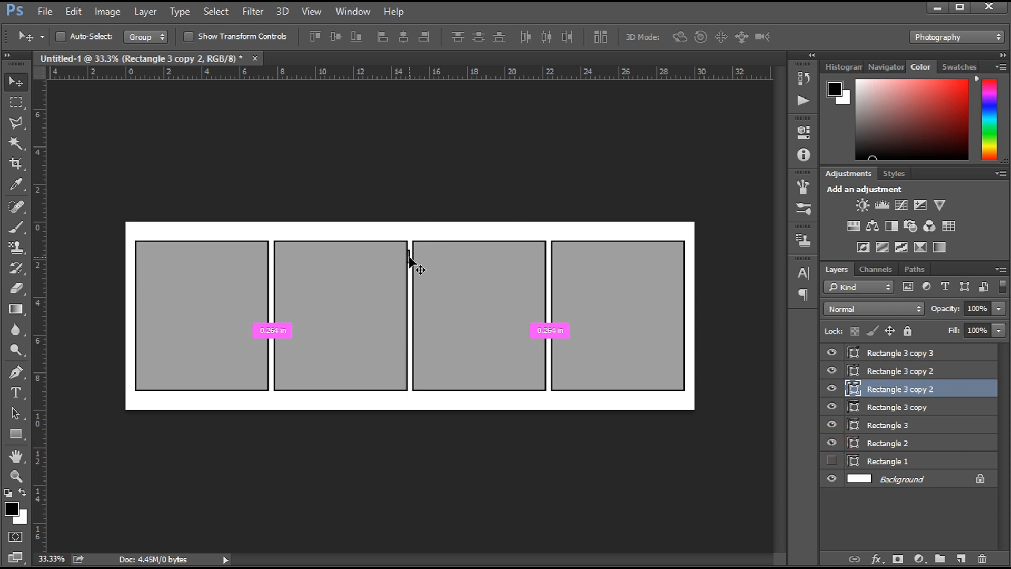
drag(409, 258, 412, 258)
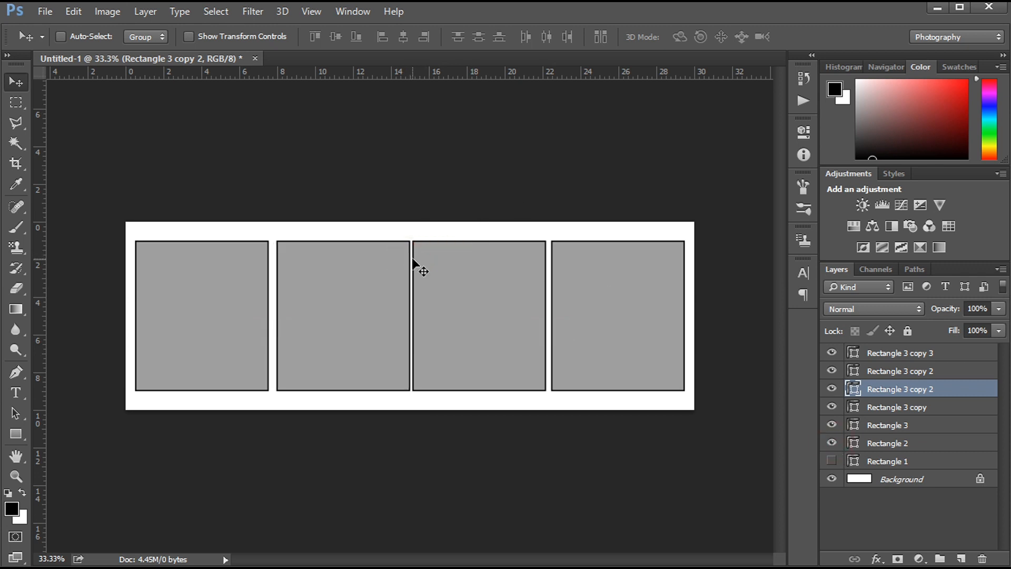
click(879, 447)
drag(409, 257, 553, 291)
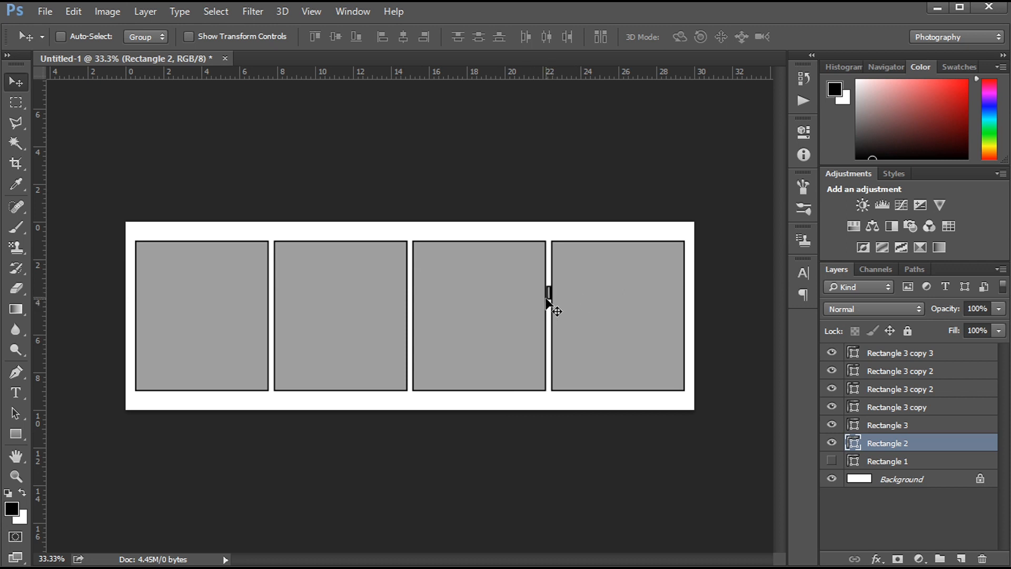
drag(549, 294, 446, 403)
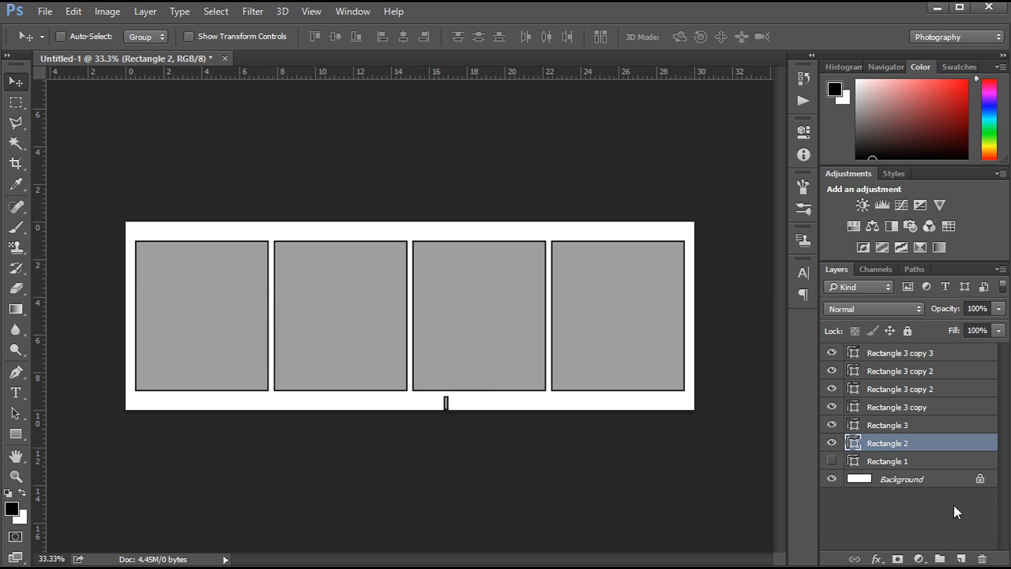
Hide Rectangle 2 and delete the Rectangle 1 and Rectangle 2 layers
click(832, 442)
shift+click(896, 461)
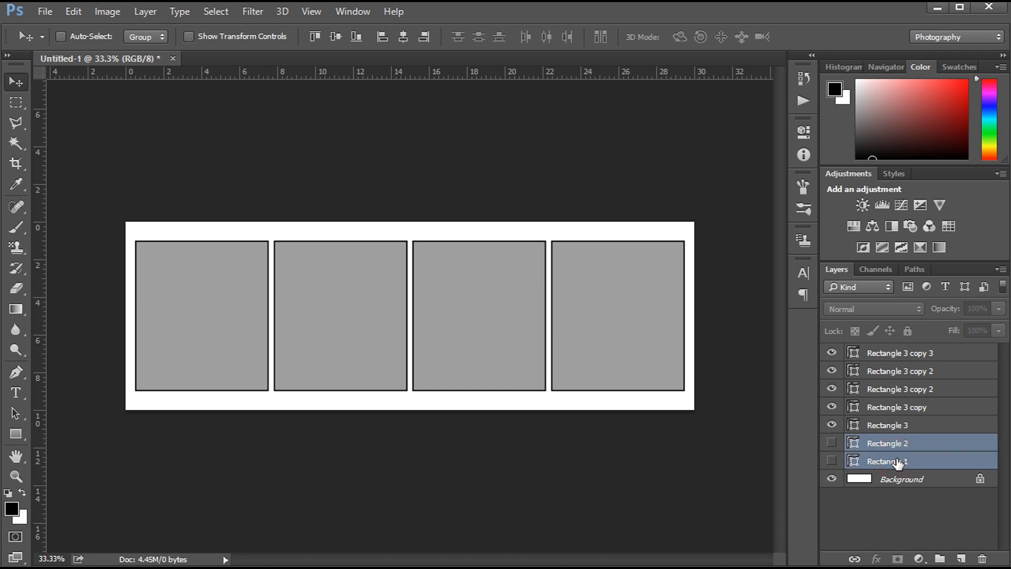
key(Delete)
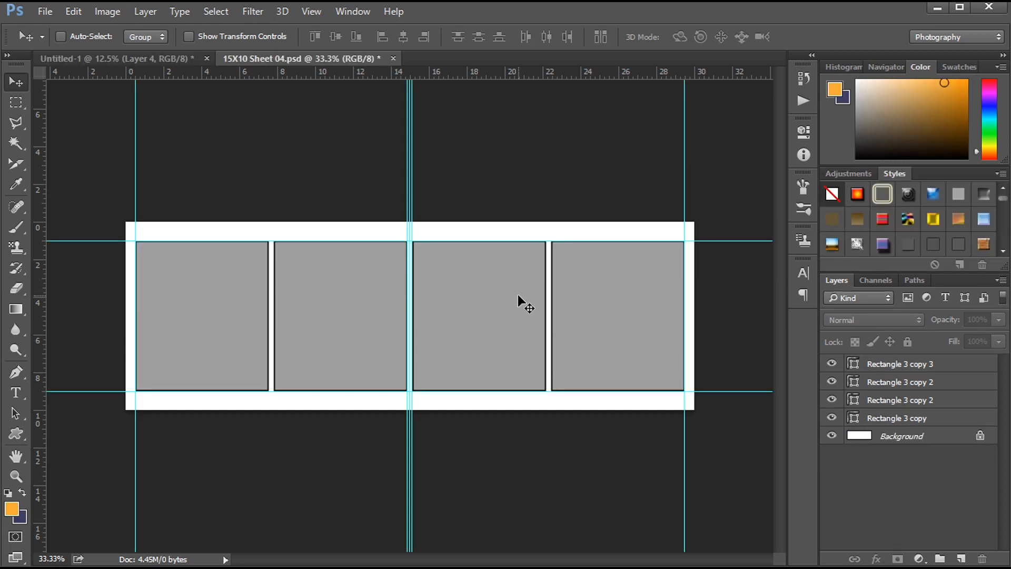
Hide the guides in 15X10 Sheet 04.psd and give all four rectangle layers a 3 pt white stroke
key(ctrl+semicolon)
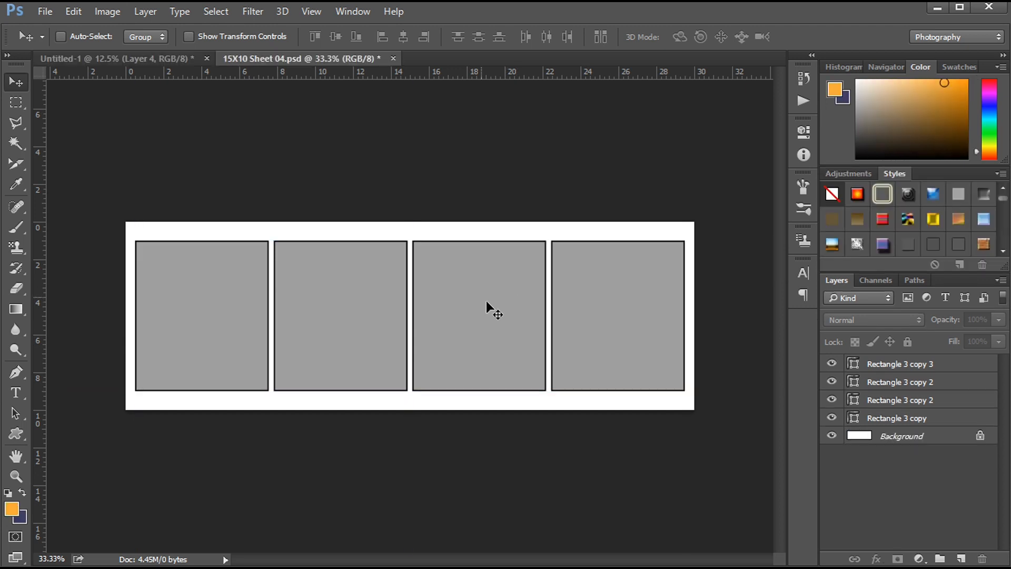
click(919, 365)
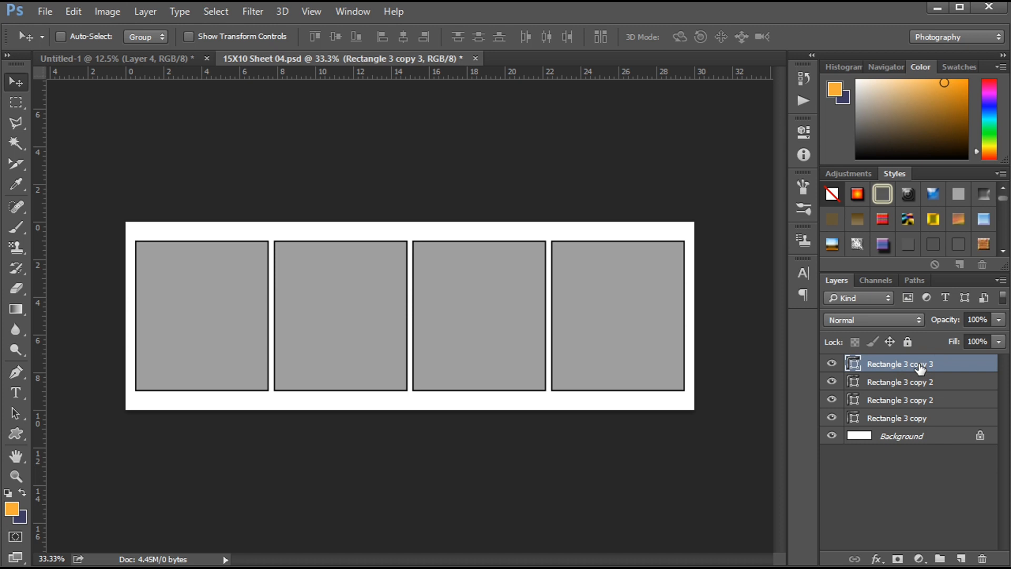
shift+click(915, 419)
click(11, 431)
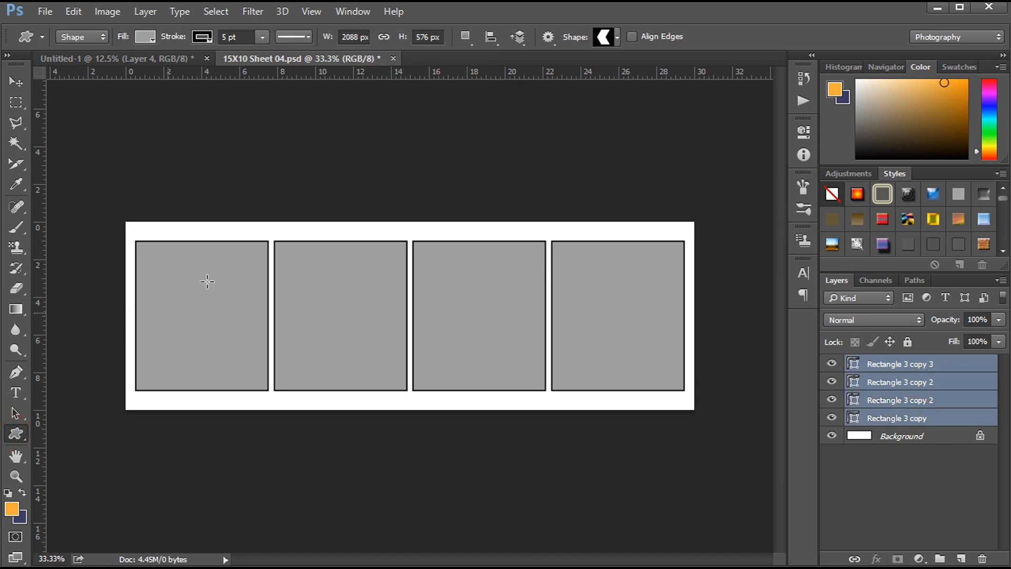
click(223, 37)
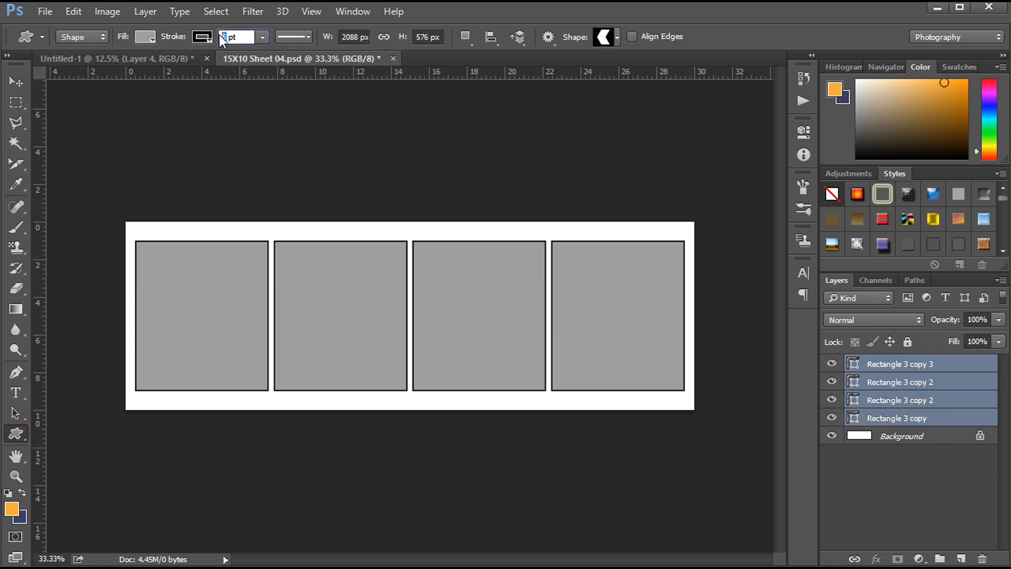
text(3)
key(Return)
click(202, 37)
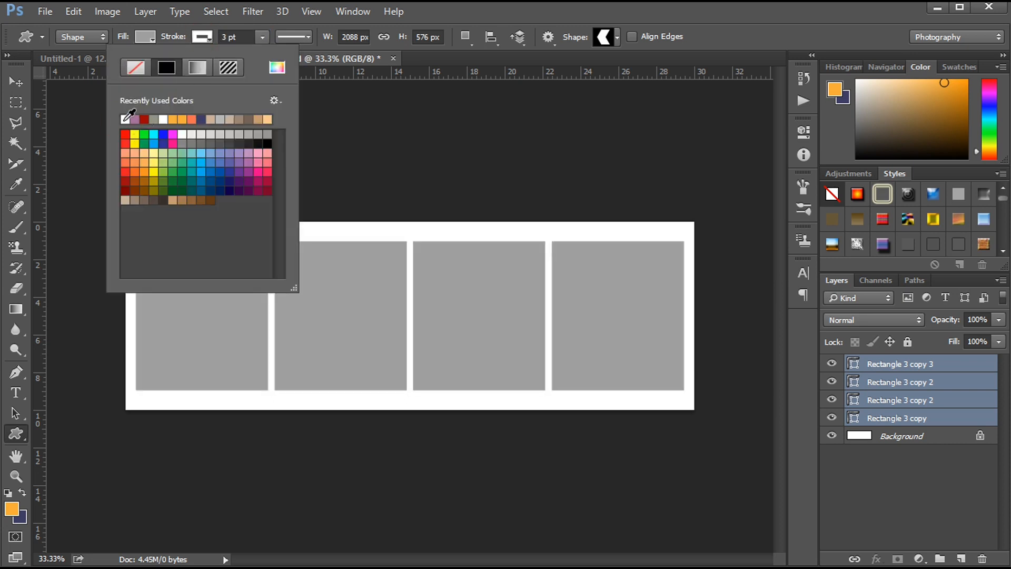
key(Return)
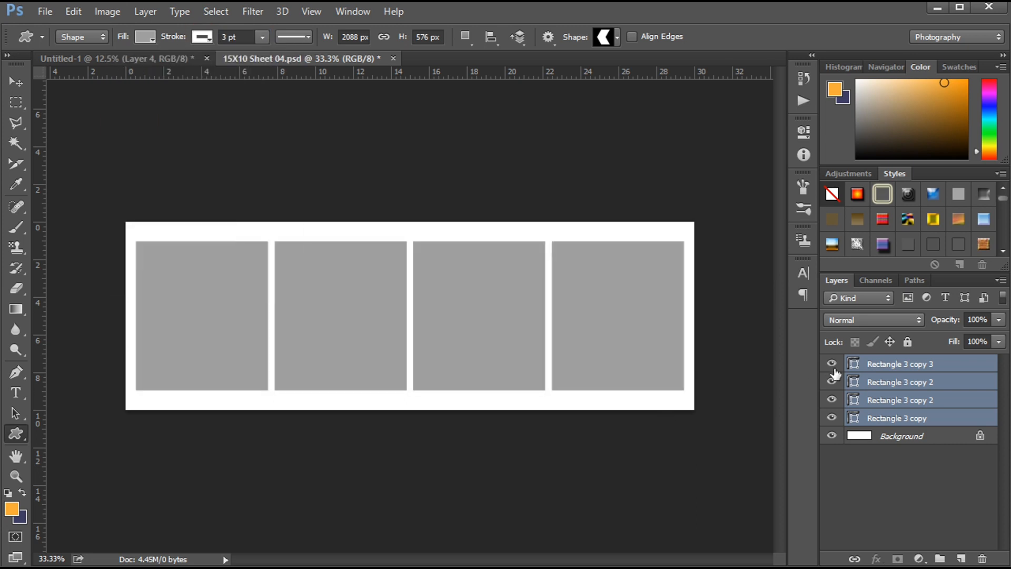
Copy the yellow-green leaf photo from Untitled-1 into 15X10 Sheet 04.psd directly above the Background and position it to cover the canvas
click(886, 417)
click(888, 437)
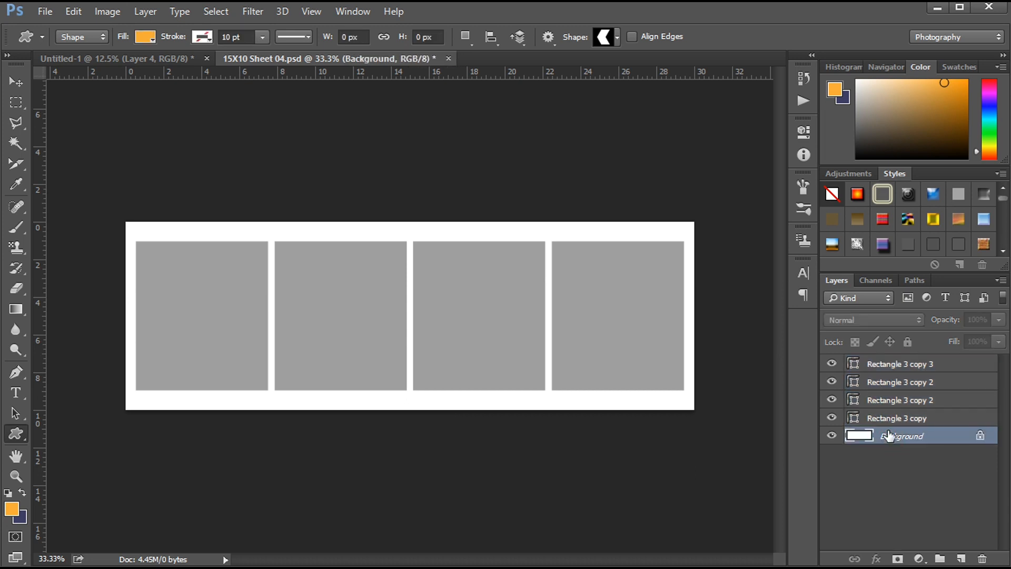
click(78, 60)
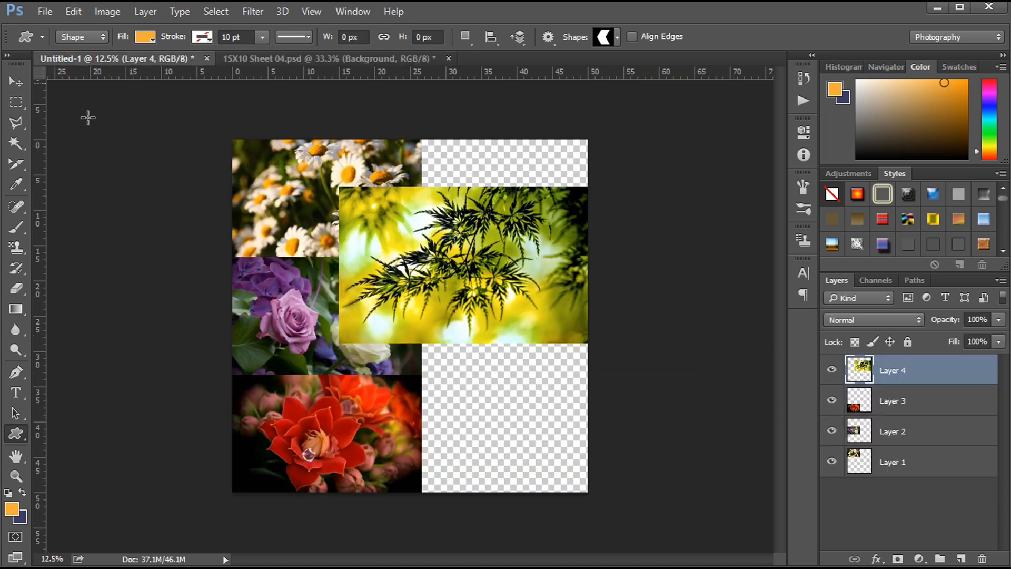
click(18, 80)
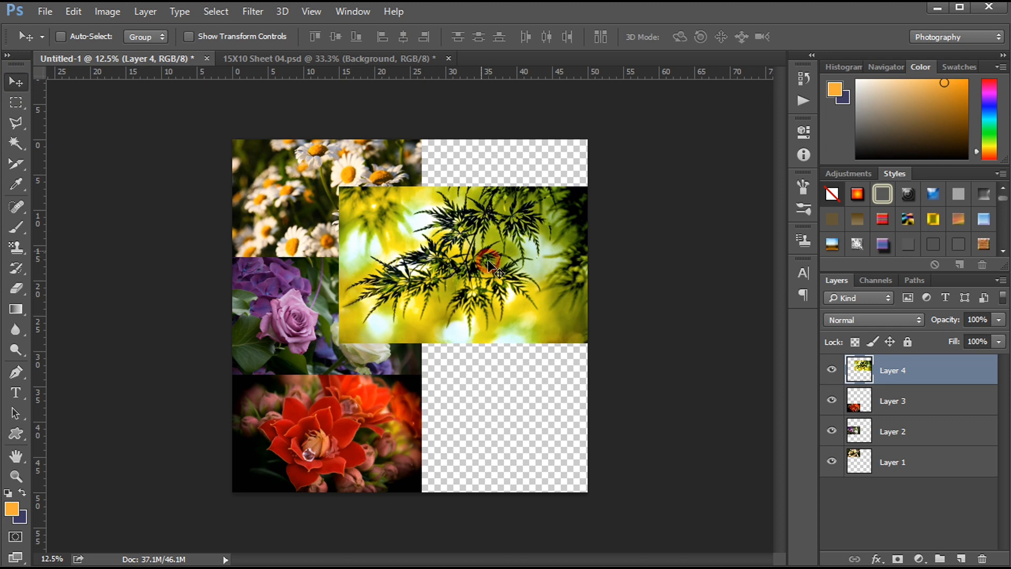
drag(493, 260, 402, 295)
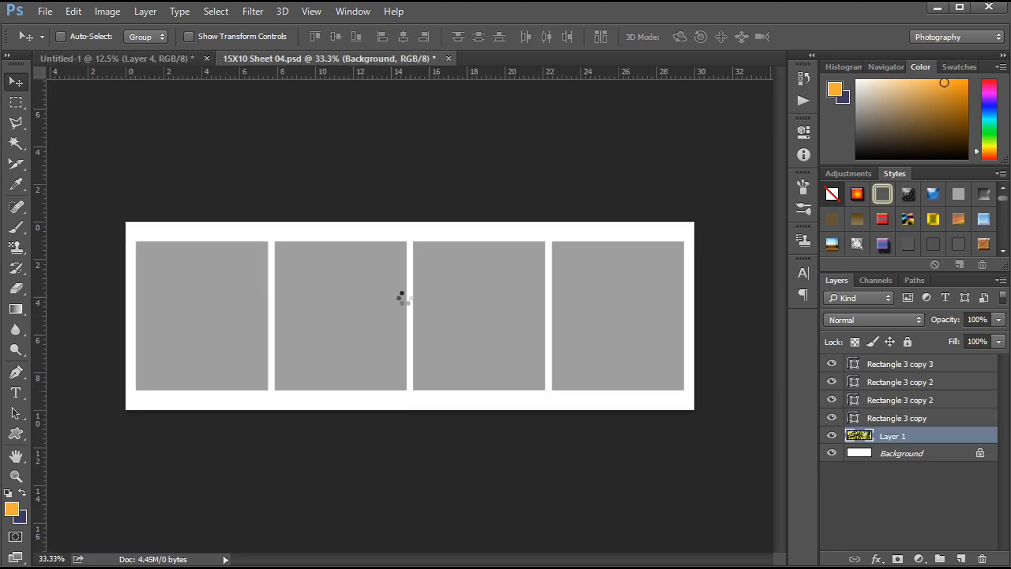
drag(374, 232, 407, 227)
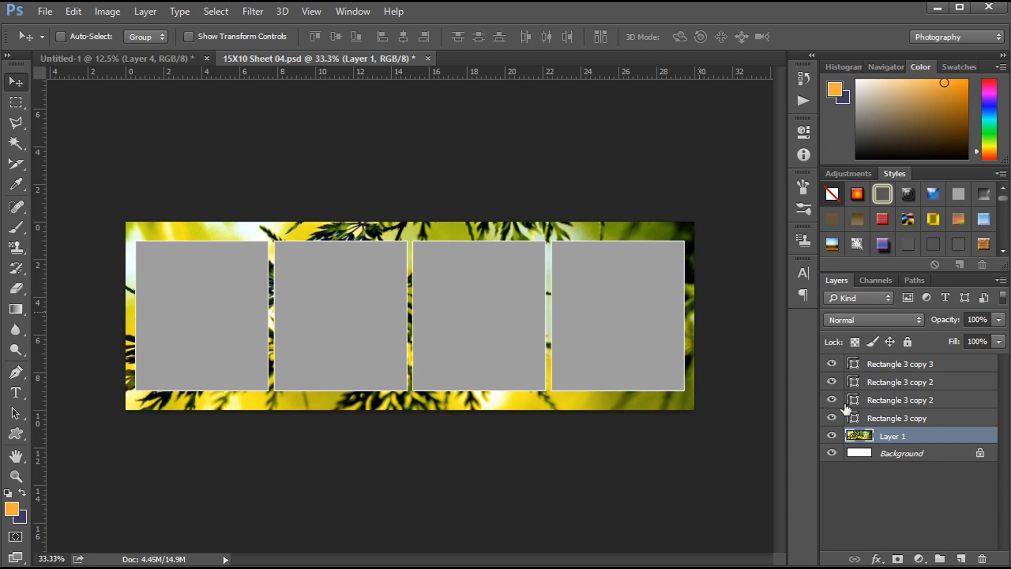
Apply a Gaussian Blur with a 20-pixel radius to the leaf photo and set its layer opacity to 50%
click(252, 11)
mouse_move(318, 174)
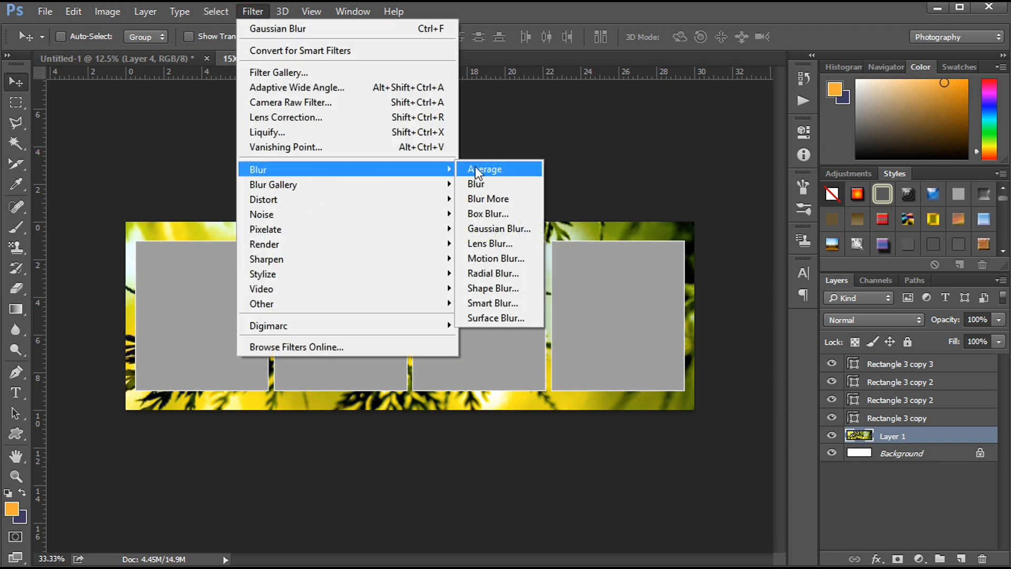
click(495, 230)
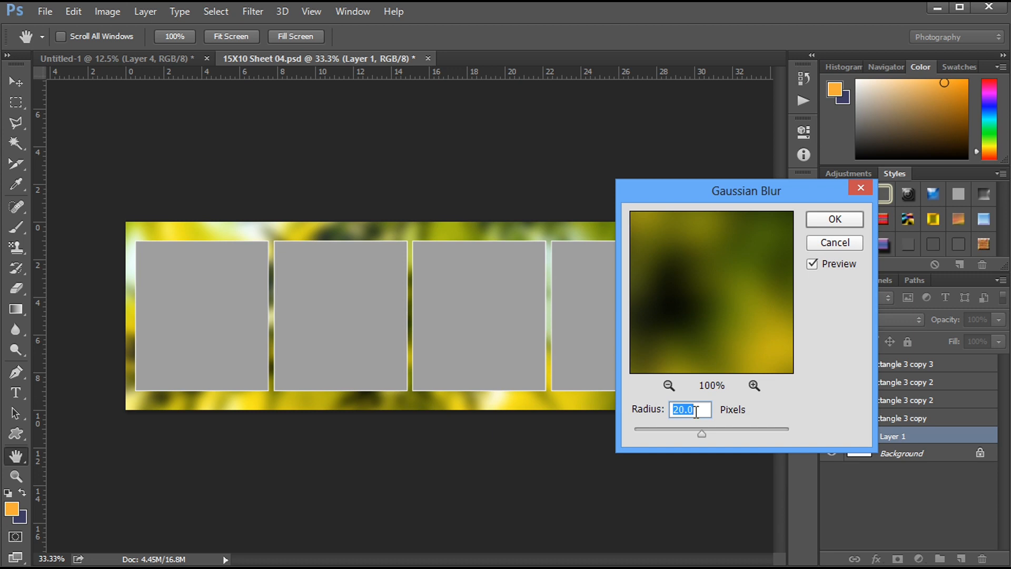
click(669, 385)
click(669, 385)
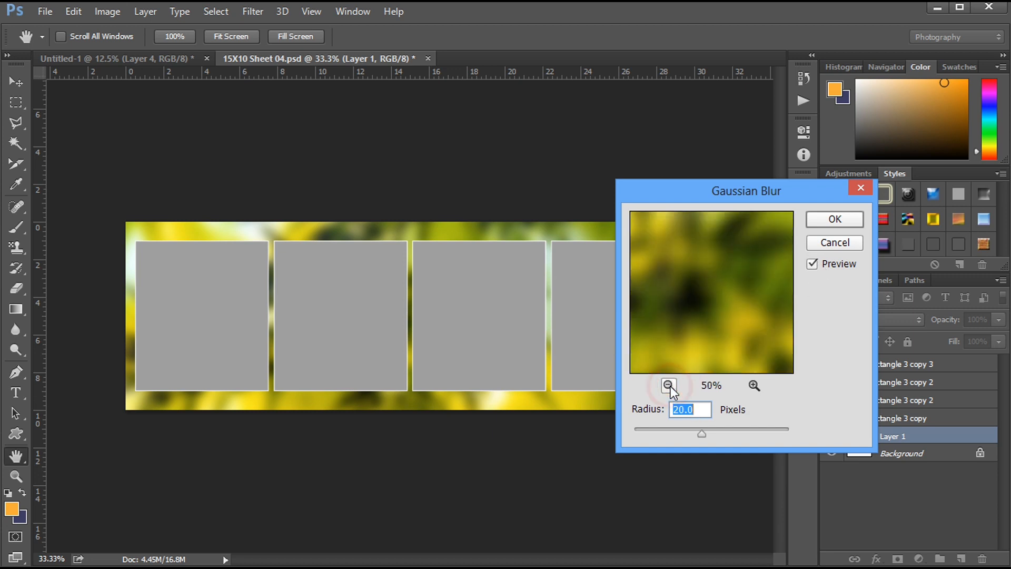
click(669, 385)
click(669, 385)
click(669, 385)
click(669, 385)
click(669, 385)
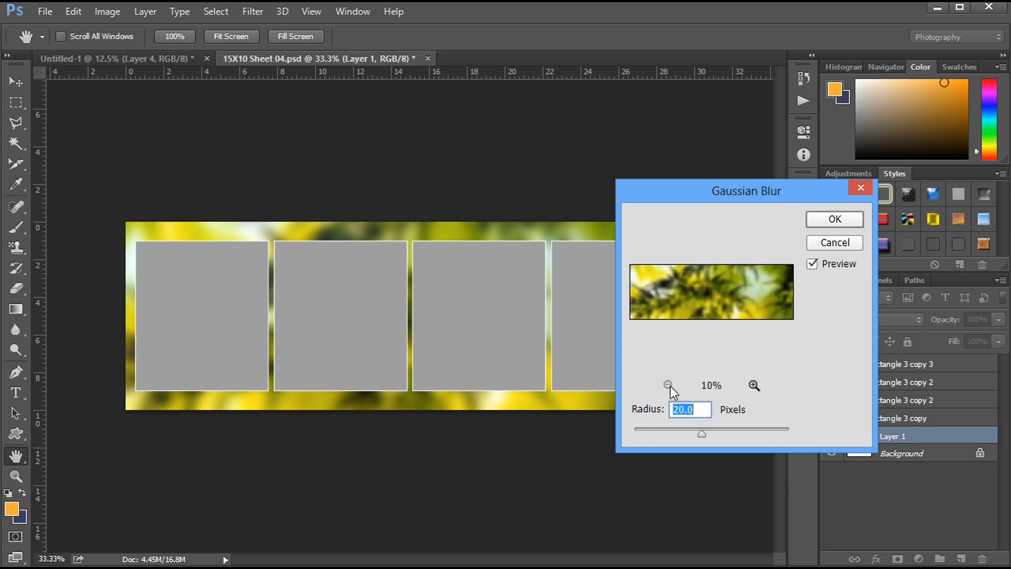
click(838, 223)
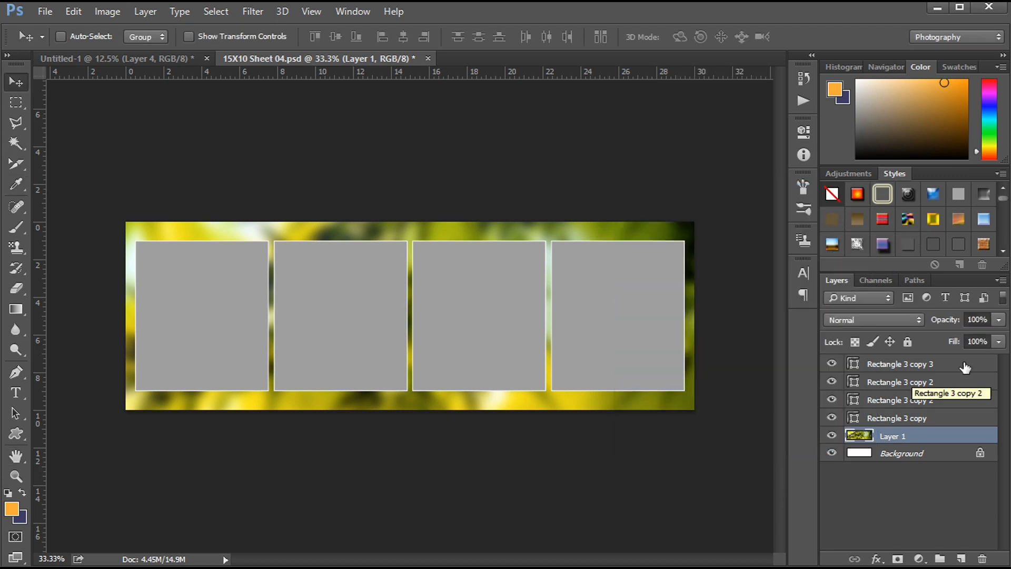
click(977, 320)
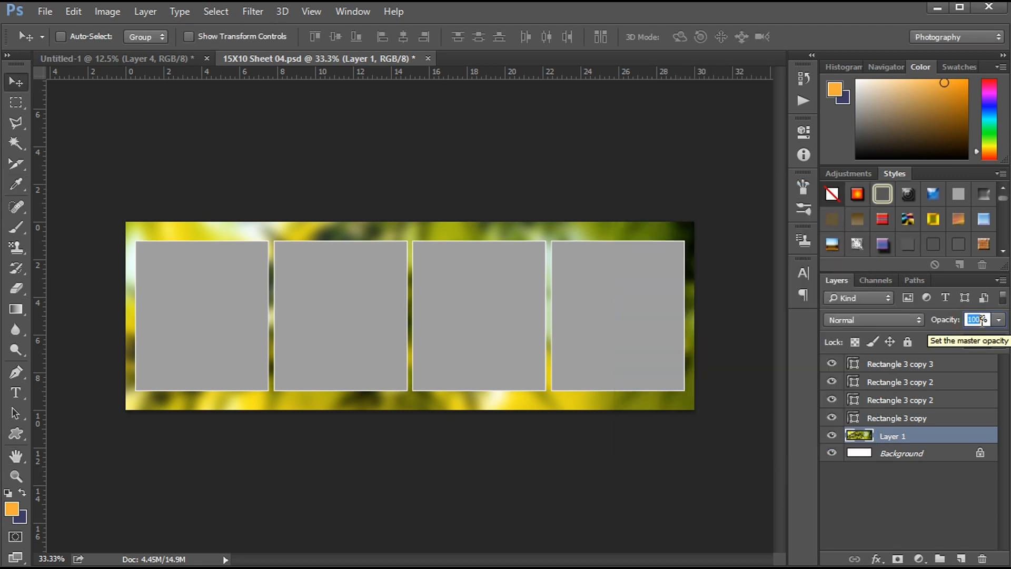
text(50)
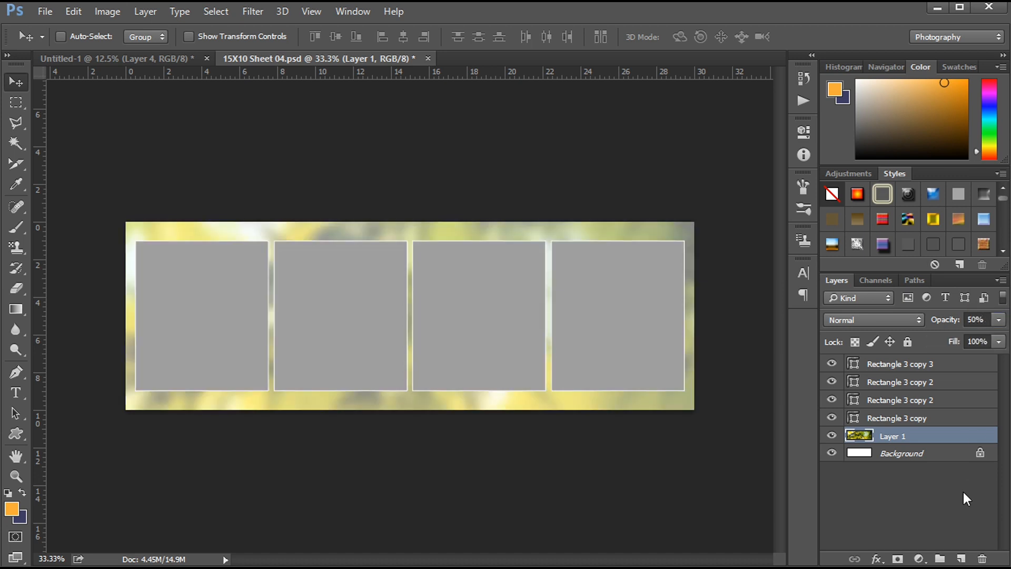
Copy the red flower photo from Untitled-1 into 15X10 Sheet 04.psd directly above Rectangle 3 copy and clip it to that rectangle
click(902, 420)
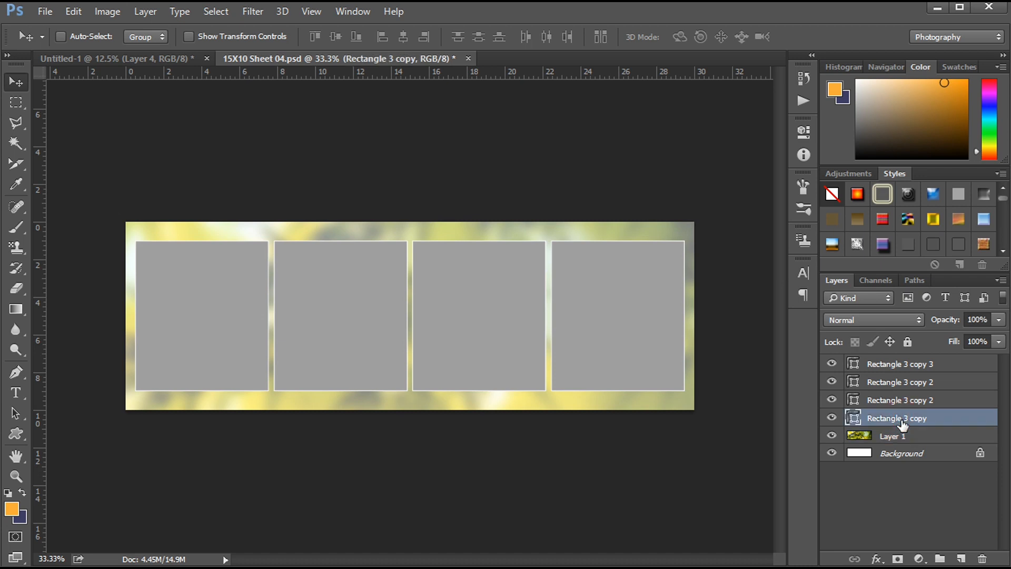
click(72, 56)
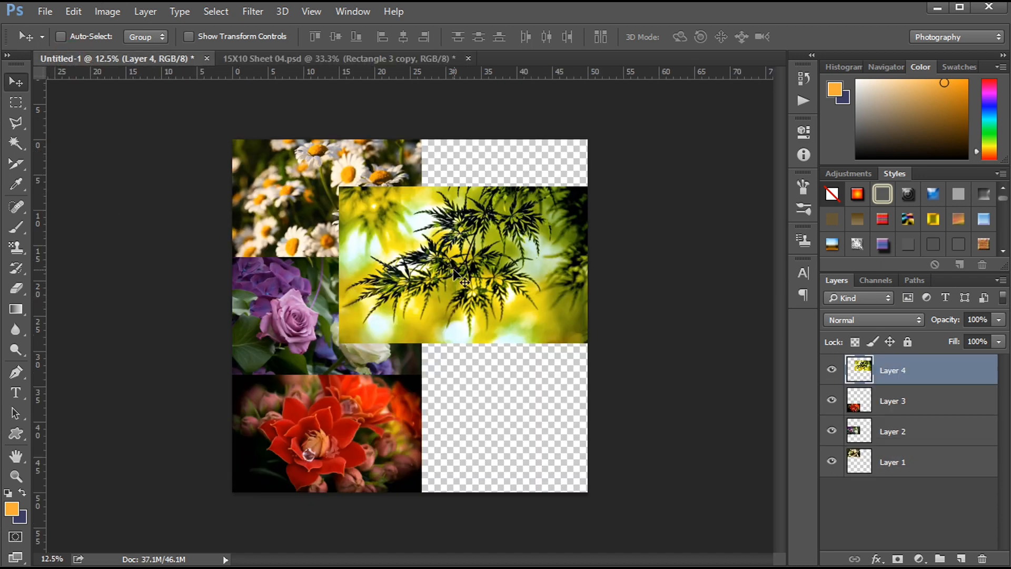
drag(428, 240, 513, 263)
drag(327, 428, 207, 319)
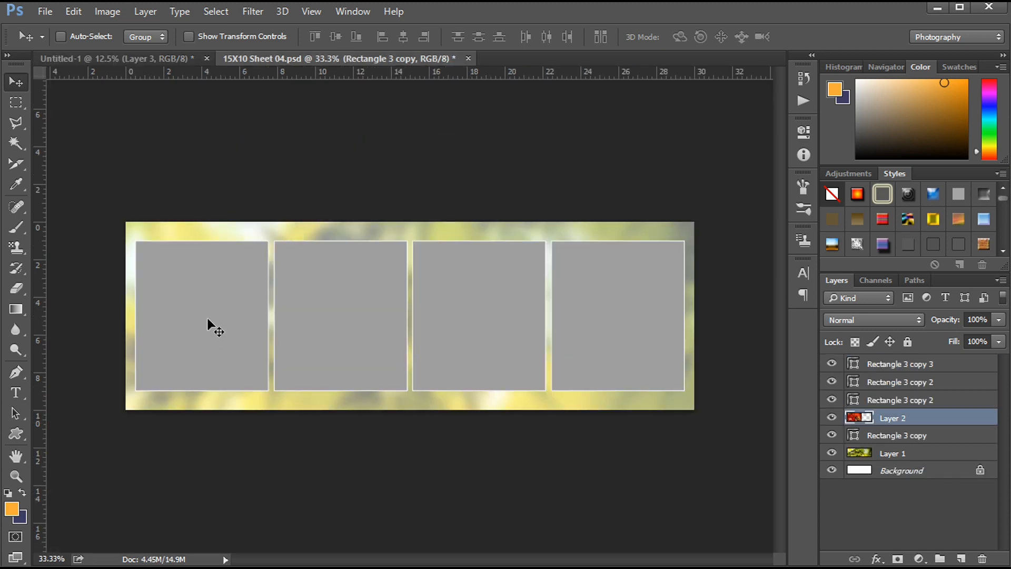
alt+click(922, 426)
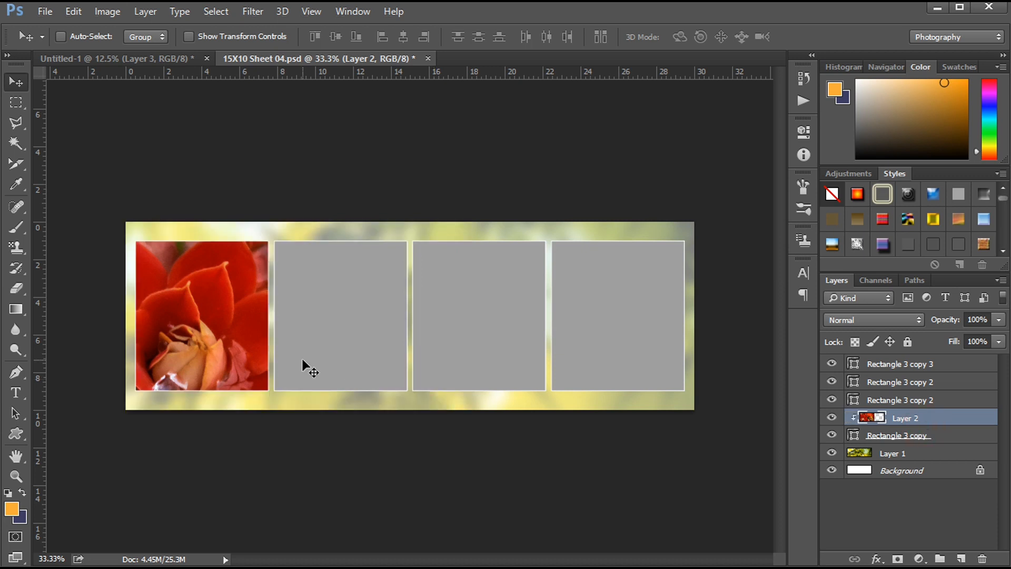
Scale the red flower photo proportionally to about 54% and position it so the bloom fills the first rectangle
key(ctrl+t)
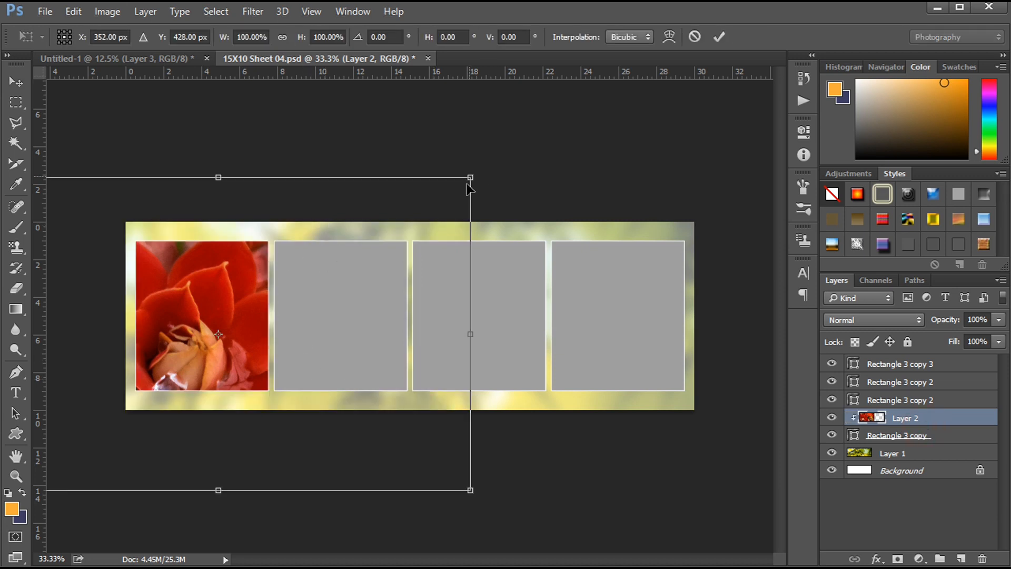
drag(470, 176, 348, 247)
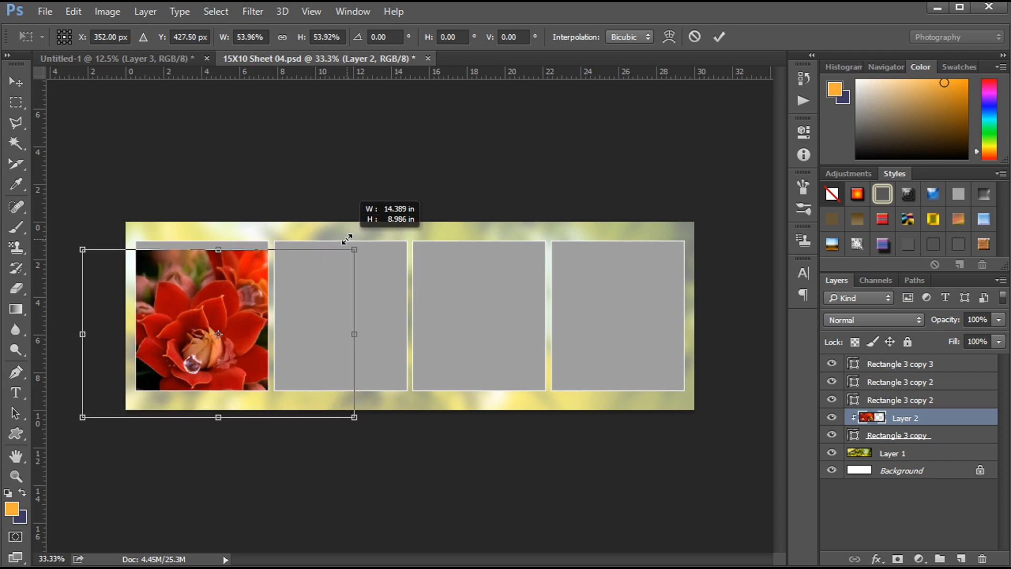
drag(242, 296, 235, 284)
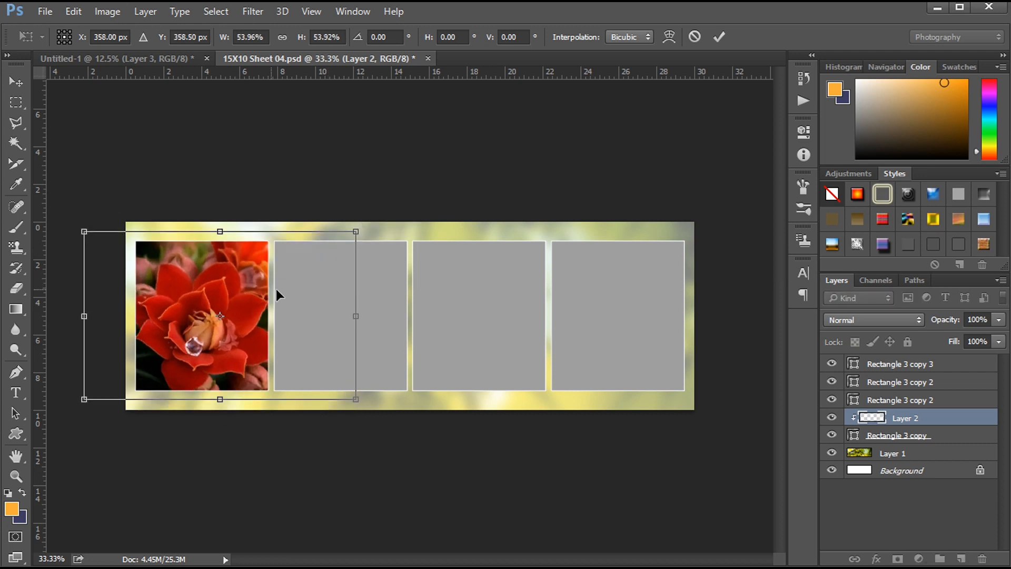
key(Up)
key(Up)
key(Up)
key(Left)
key(Left)
key(Left)
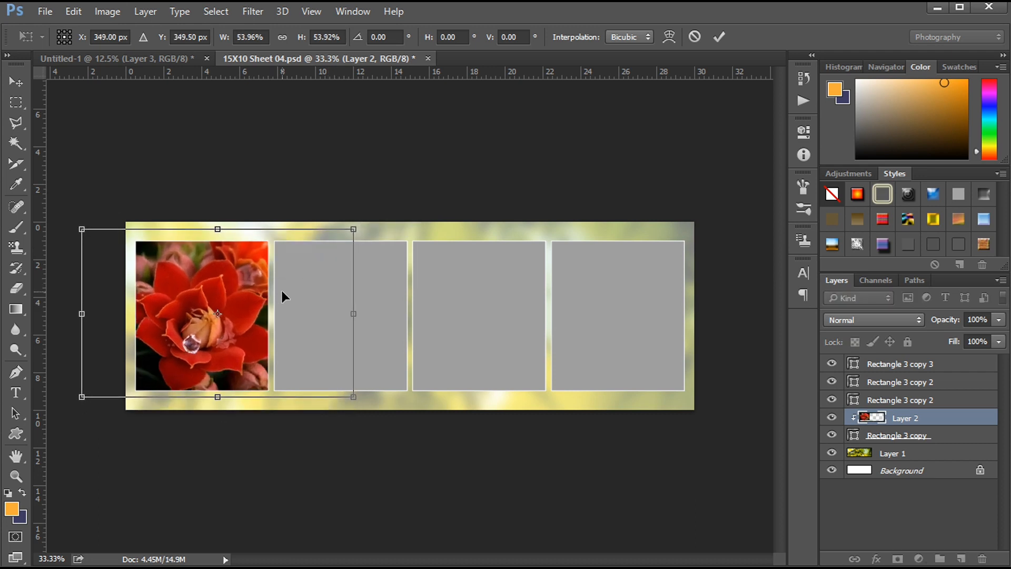
key(Return)
Copy the rose photo from Untitled-1 above the second rectangle's layer, clip it to that rectangle and bring the purple rose into the frame
ctrl+click(335, 301)
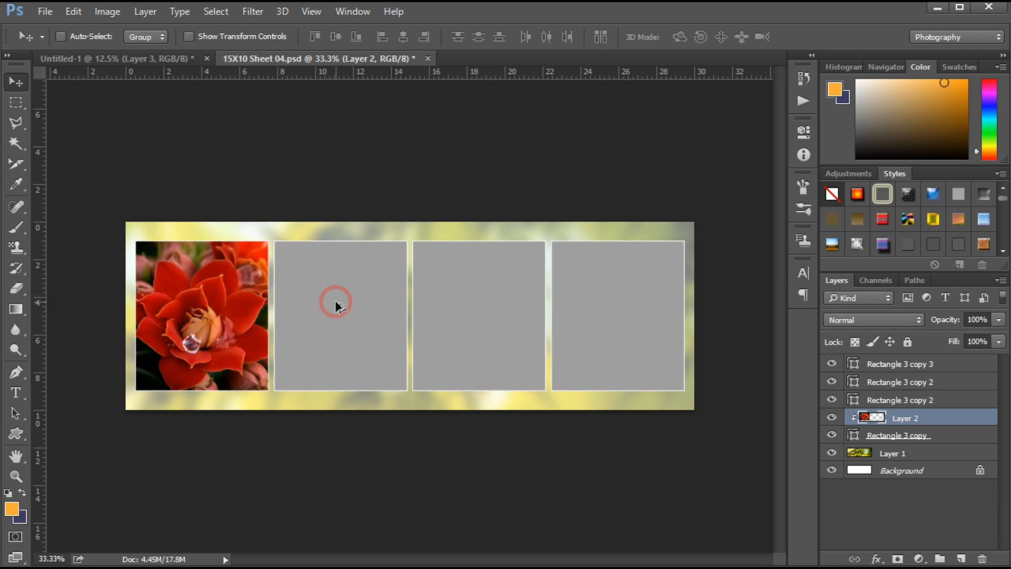
click(119, 56)
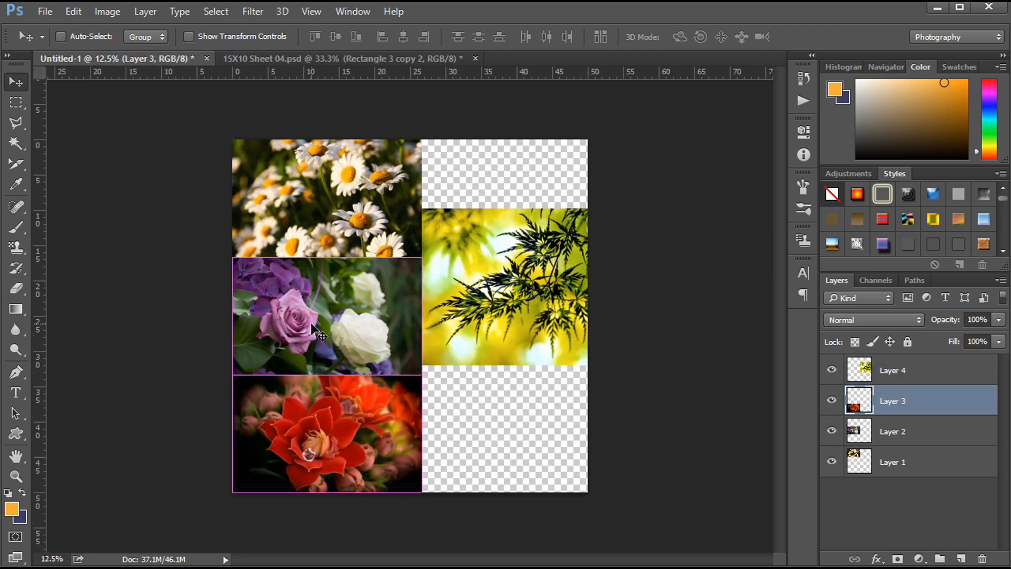
drag(311, 322, 352, 315)
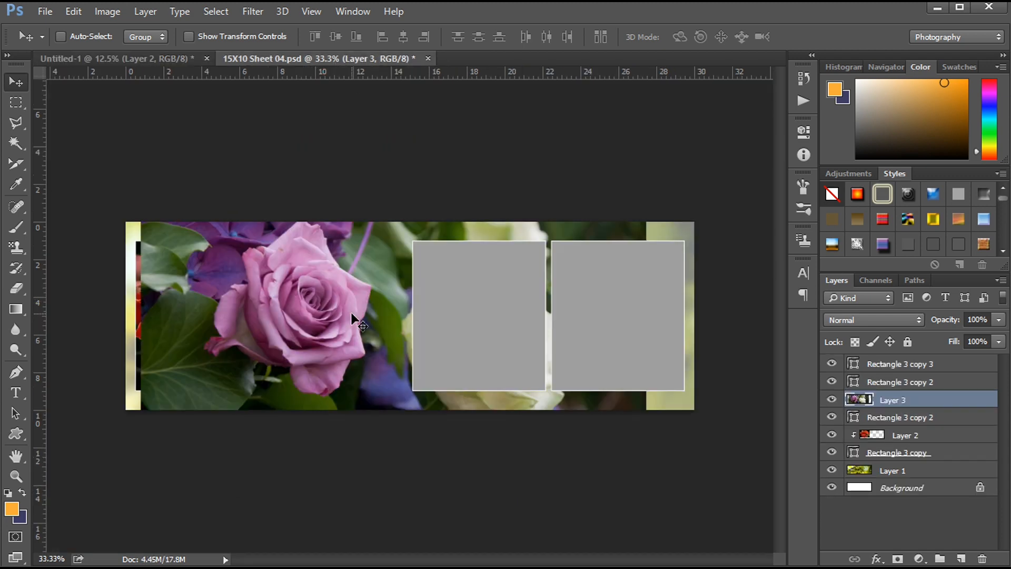
drag(906, 402, 905, 403)
drag(333, 311, 359, 305)
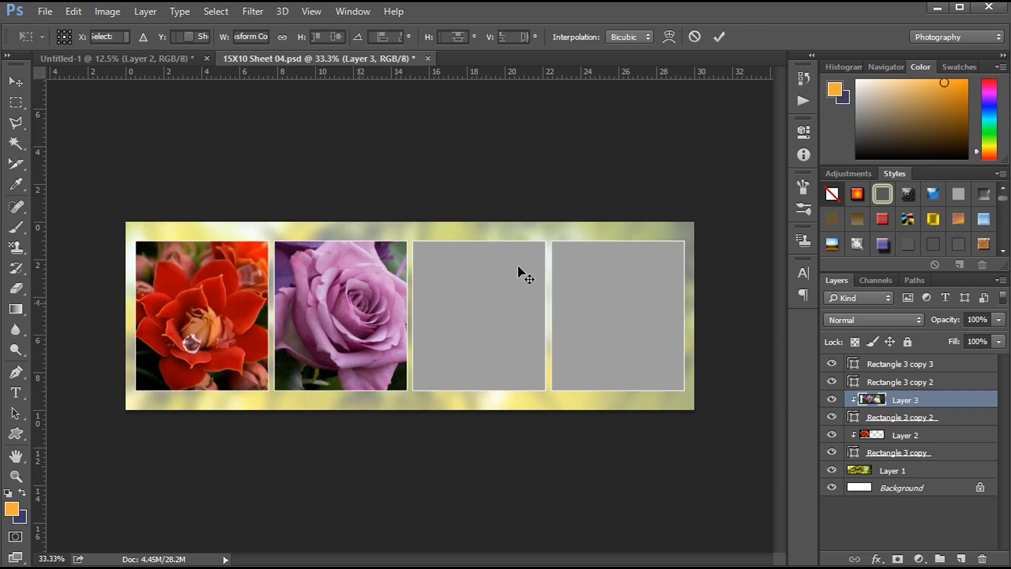
Scale the rose photo proportionally to about 80% and position it so the whole purple rose sits in the second rectangle
key(ctrl+t)
drag(693, 140, 637, 173)
drag(401, 284, 374, 301)
key(Up)
key(Up)
key(Up)
key(Up)
key(Up)
key(Up)
key(Up)
key(Up)
key(Up)
key(Up)
key(Up)
key(Up)
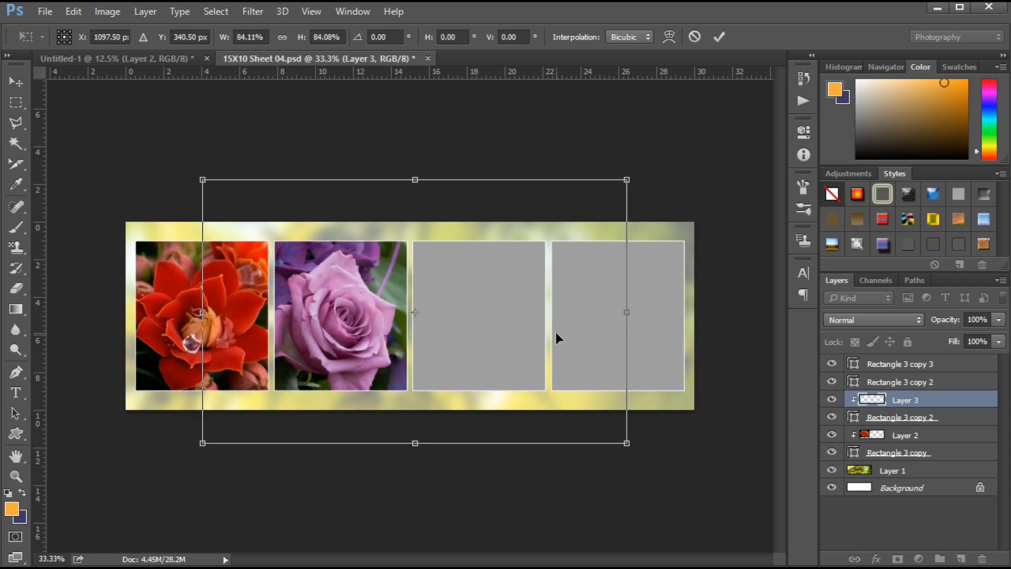
key(Right)
key(Right)
key(Right)
key(Right)
key(Right)
key(Right)
key(Right)
key(Right)
key(Right)
key(Right)
key(Right)
key(Right)
key(Right)
key(Right)
key(Right)
key(Right)
key(Right)
key(Right)
key(Right)
key(Right)
key(Up)
key(Up)
key(Up)
key(Up)
key(Up)
key(Up)
key(Up)
key(Up)
key(Up)
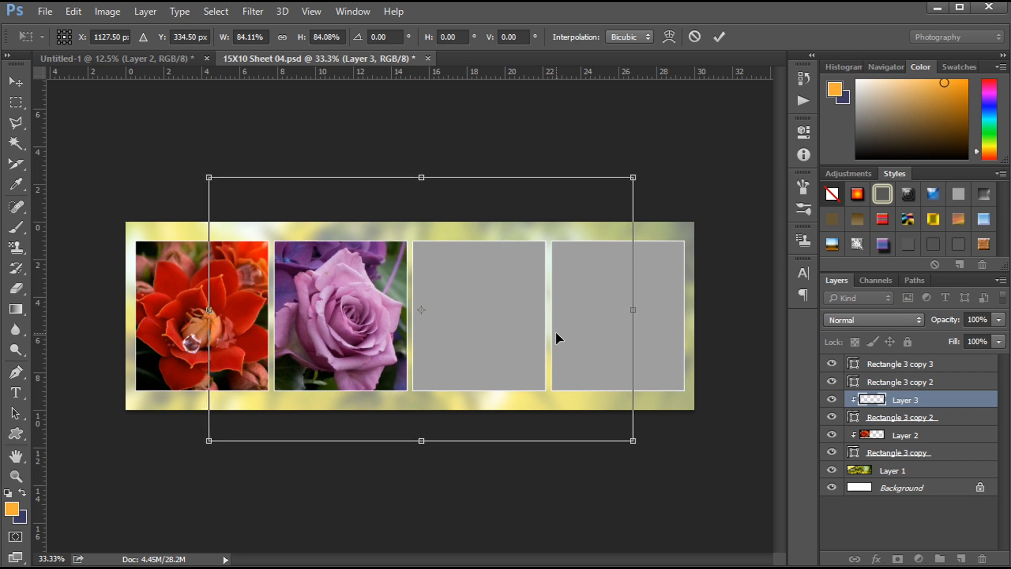
key(Right)
key(Right)
key(Right)
key(Right)
key(Right)
key(Right)
key(Right)
key(Right)
key(Right)
key(Right)
key(Right)
key(Right)
key(Right)
key(Right)
key(Right)
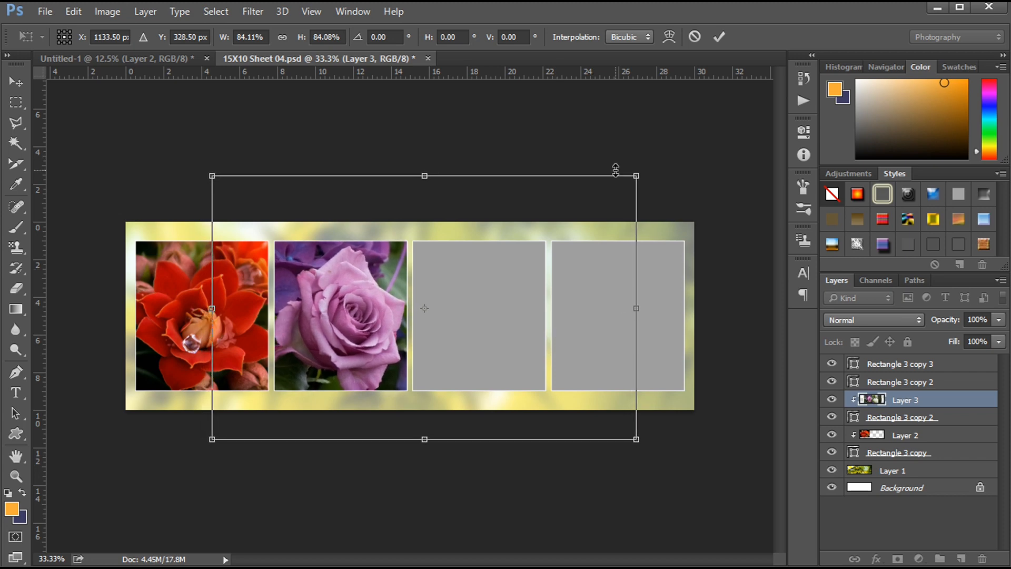
drag(638, 176, 627, 182)
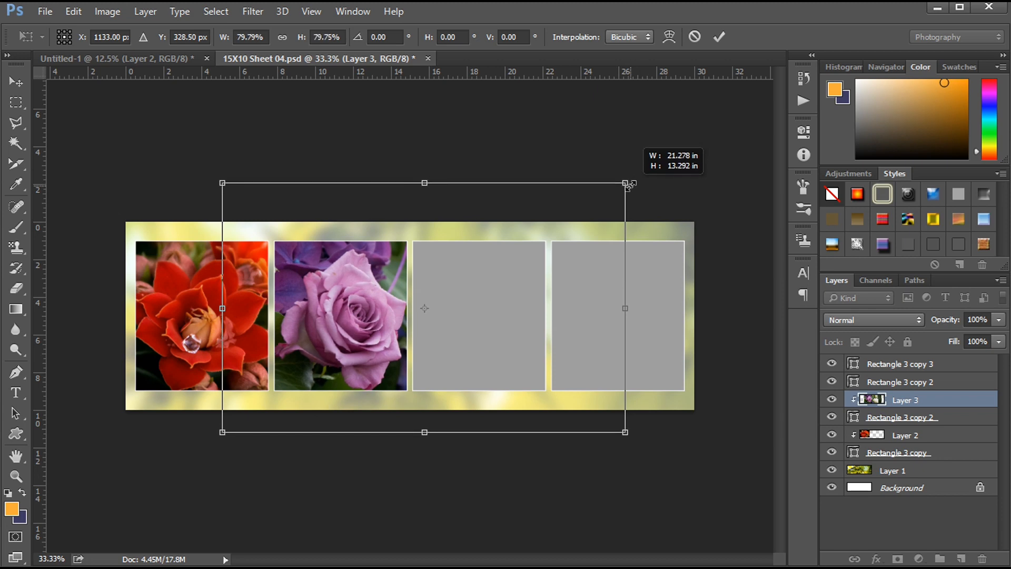
key(Return)
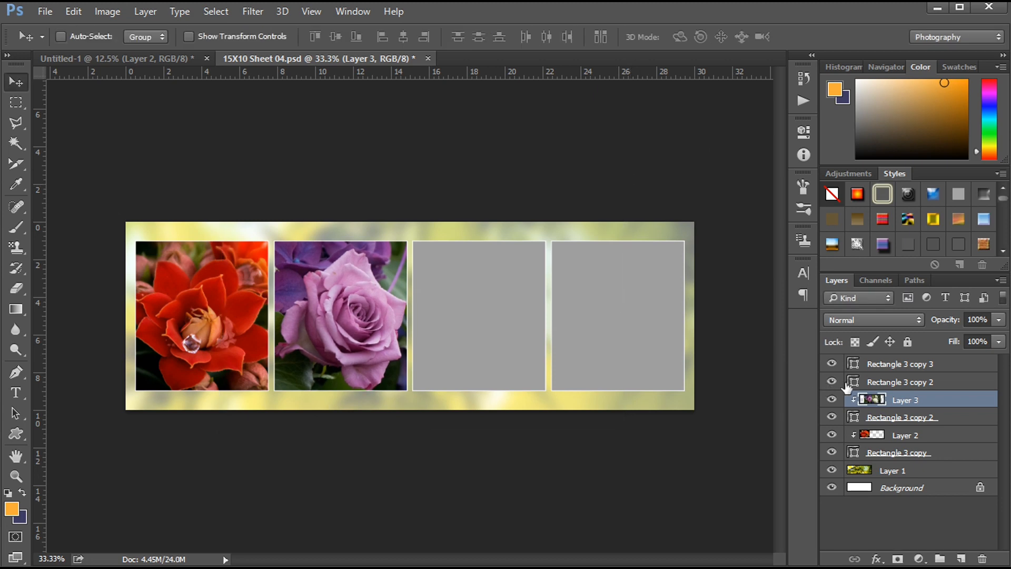
Duplicate the rose photo layer above the third rectangle's layer, clip it to that rectangle and shift it to frame the white rose
key(ctrl+j)
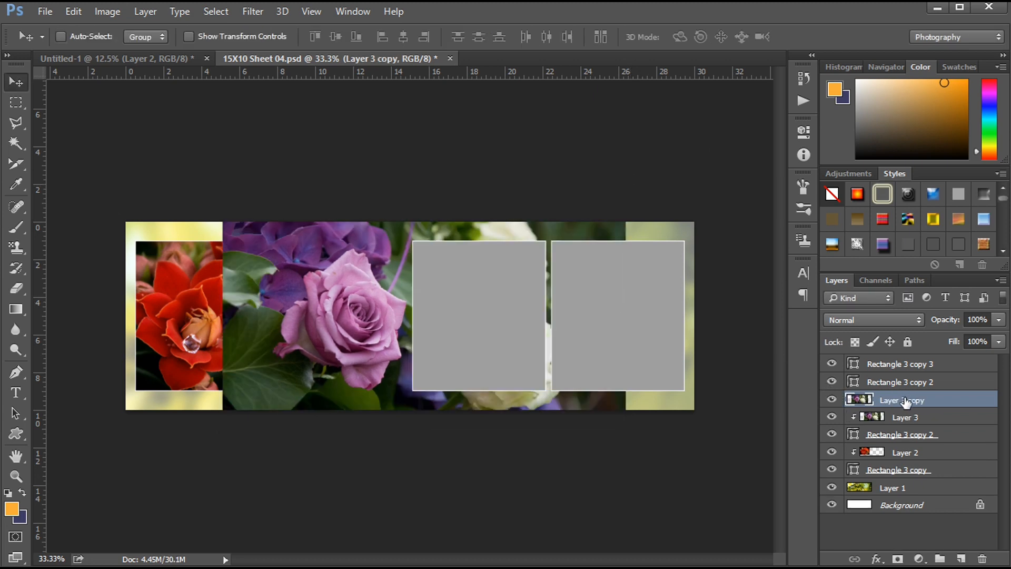
mouse_move(906, 401)
mouse_down()
mouse_move(905, 385)
mouse_move(903, 394)
mouse_up()
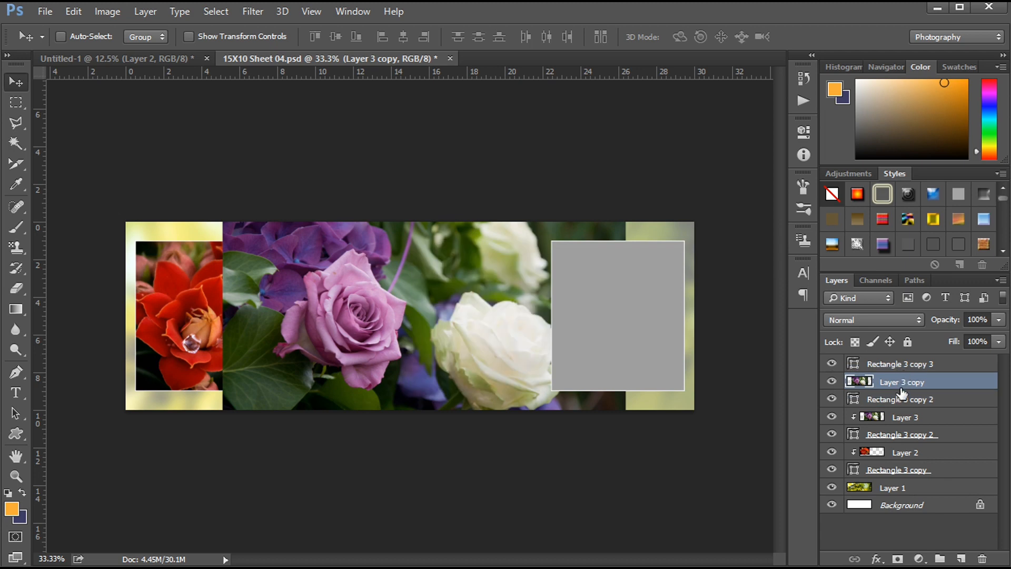
alt+click(878, 391)
drag(521, 355, 508, 319)
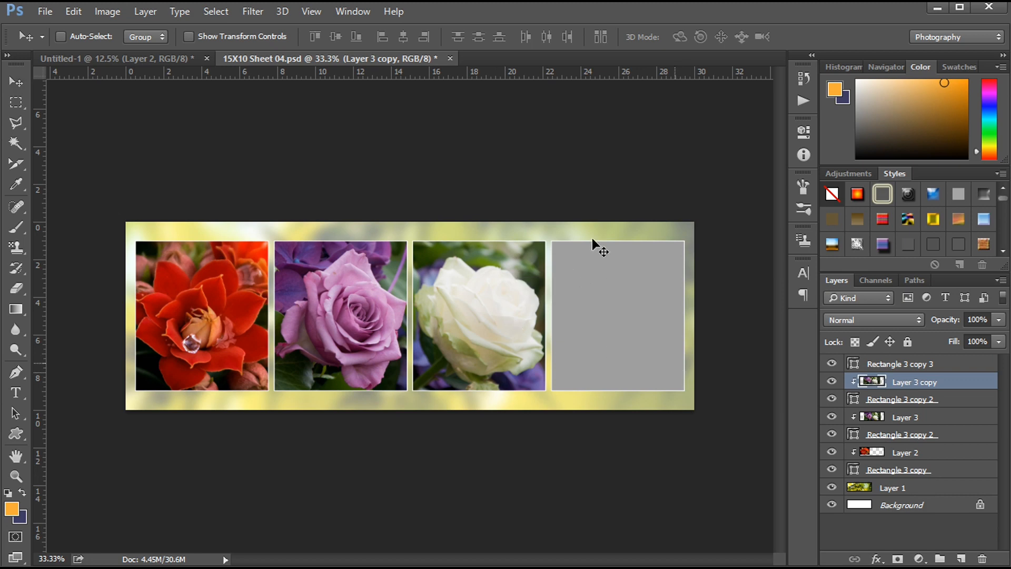
Scale the duplicated rose photo proportionally to about 93% and centre the white rose in the third rectangle
key(ctrl+t)
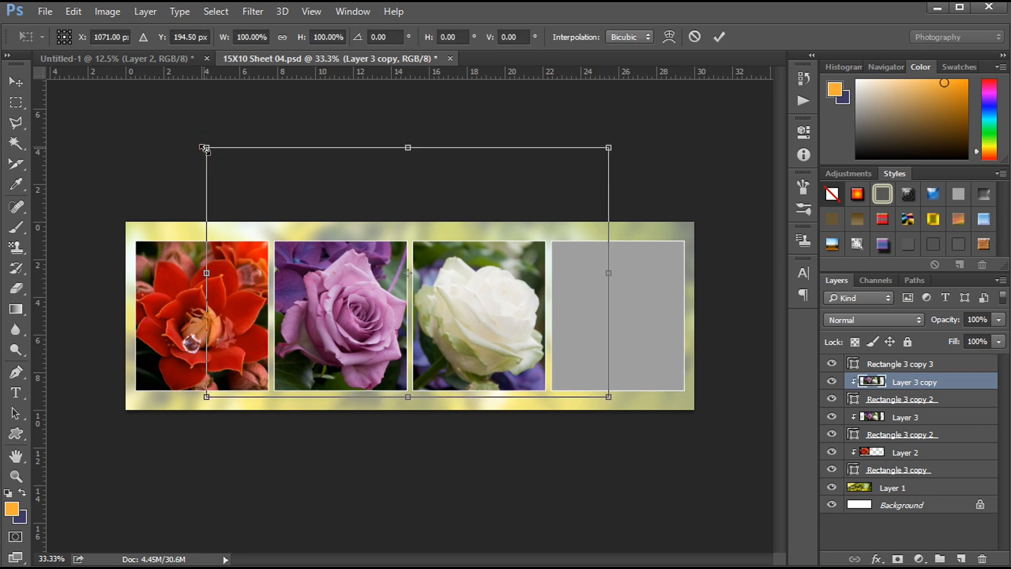
drag(205, 149, 220, 156)
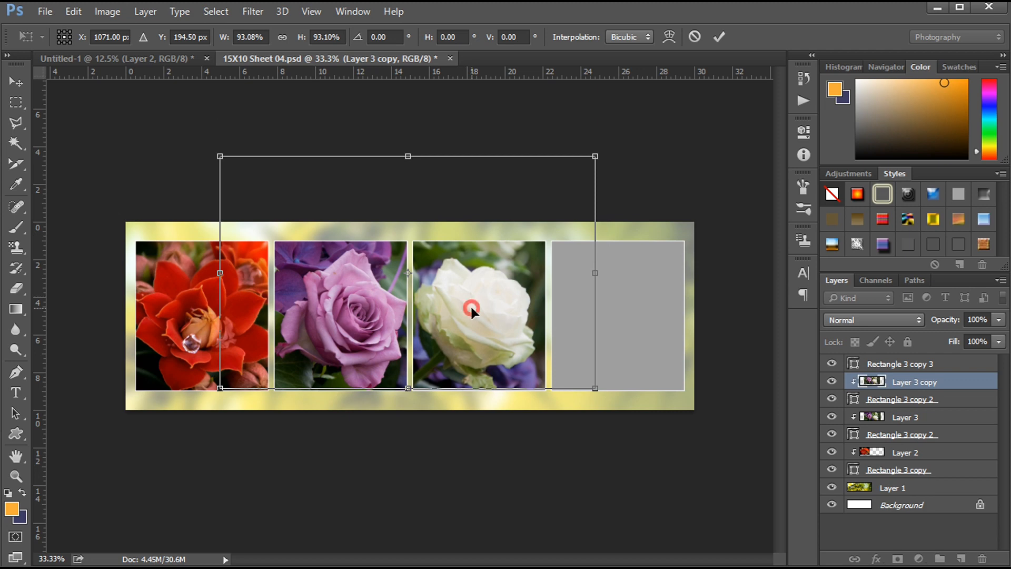
drag(470, 308, 480, 308)
key(Return)
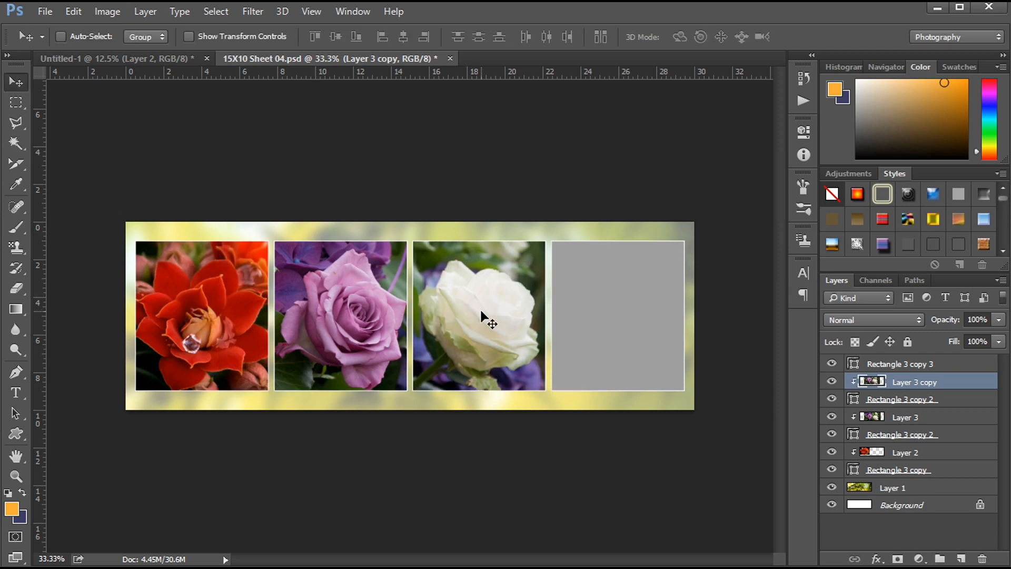
Copy the daisy photo from Untitled-1 above Rectangle 3 copy 3, clip it to that rectangle and position it to centre one daisy
ctrl+click(590, 314)
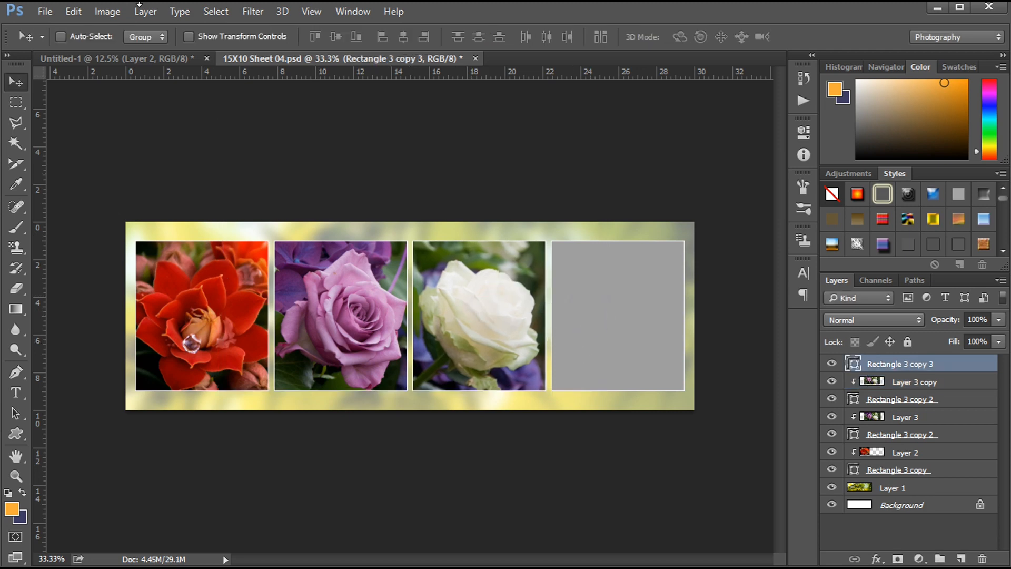
click(65, 57)
click(337, 209)
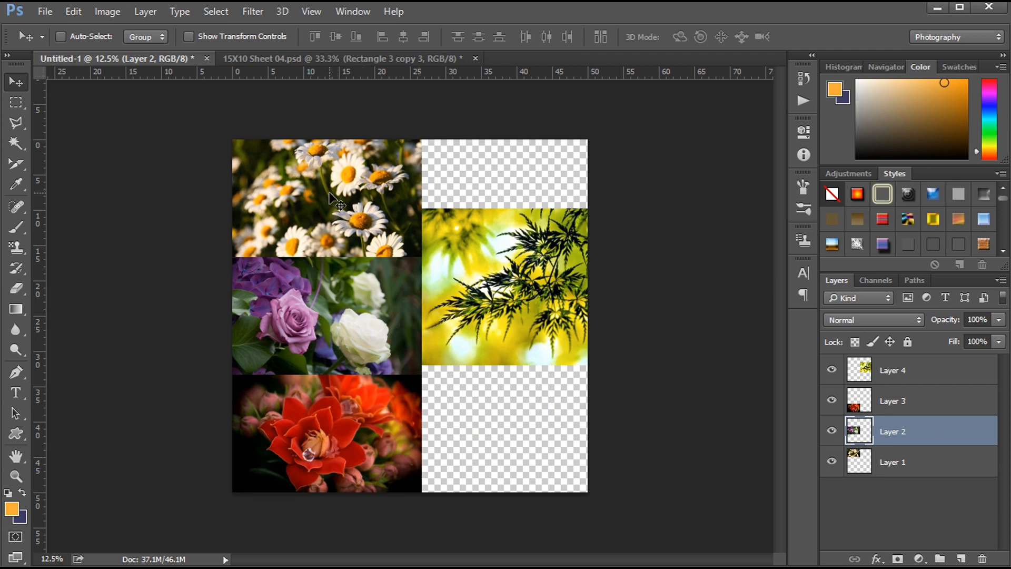
drag(330, 193, 608, 313)
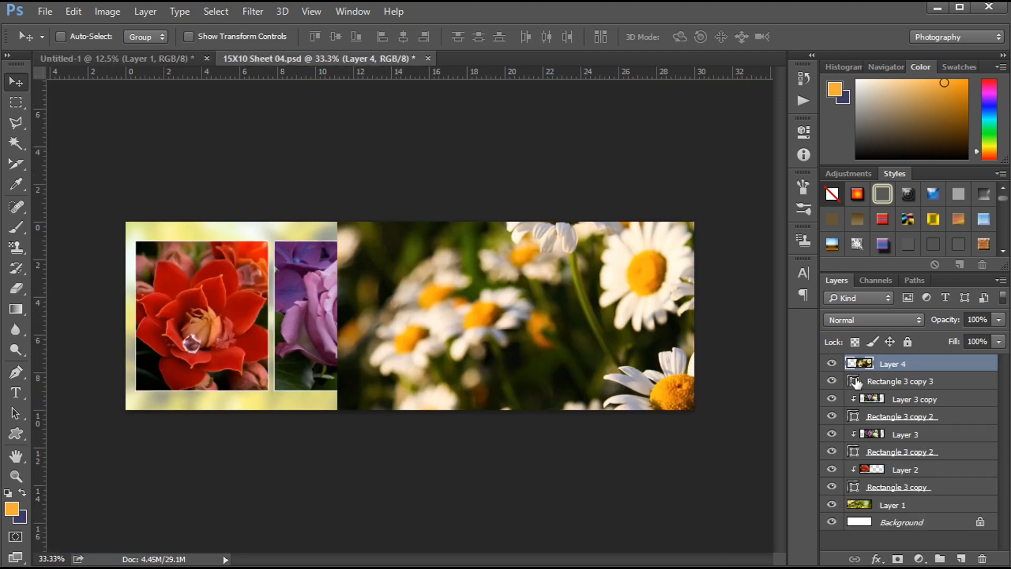
alt+click(903, 372)
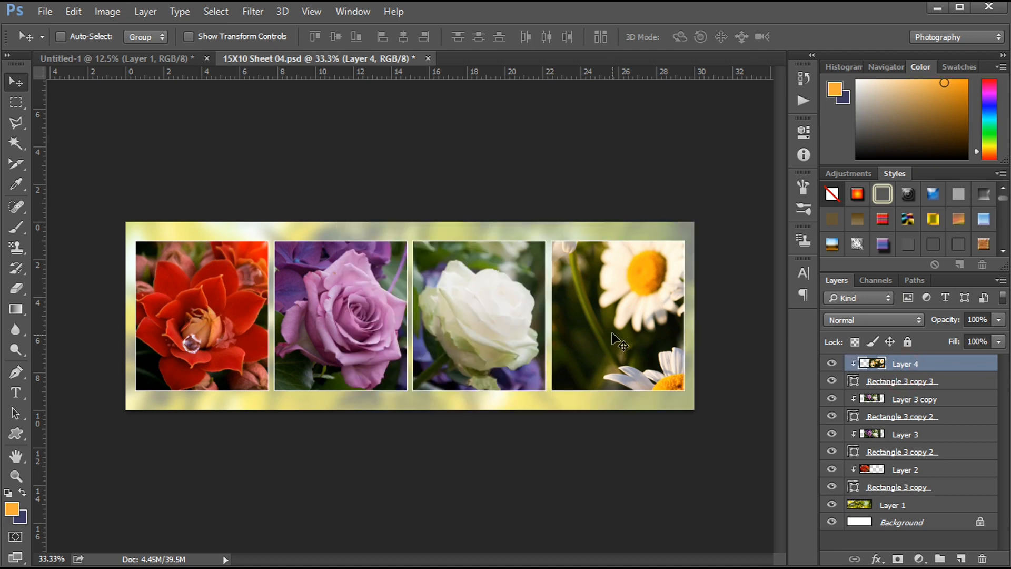
drag(643, 362, 627, 322)
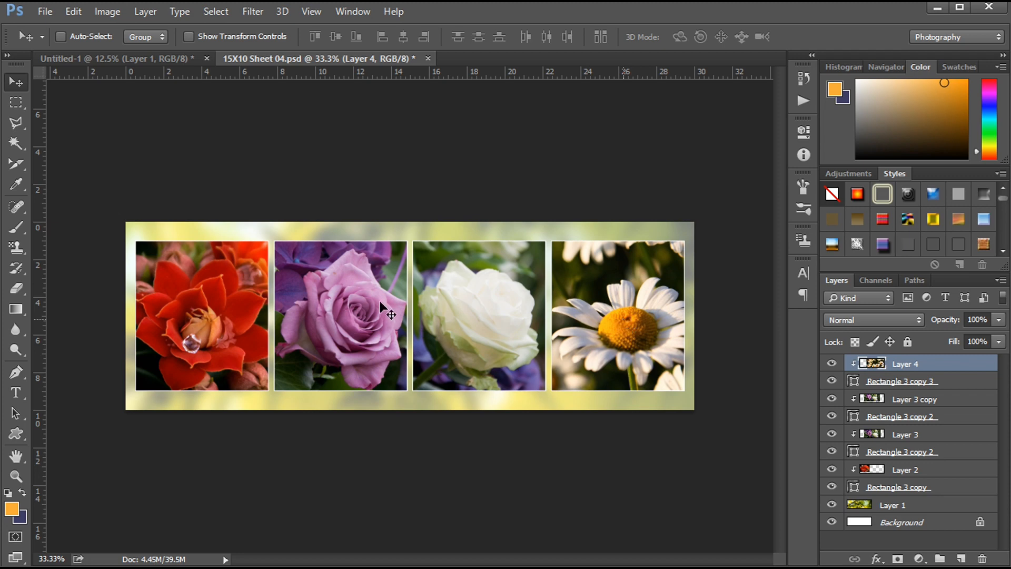
Scale the daisy photo proportionally to about 79% and position it so one whole daisy sits in the fourth rectangle
key(ctrl+t)
drag(285, 112, 338, 148)
mouse_move(624, 338)
mouse_down()
mouse_move(640, 345)
mouse_move(628, 351)
mouse_move(629, 341)
mouse_move(627, 357)
mouse_move(627, 349)
mouse_up()
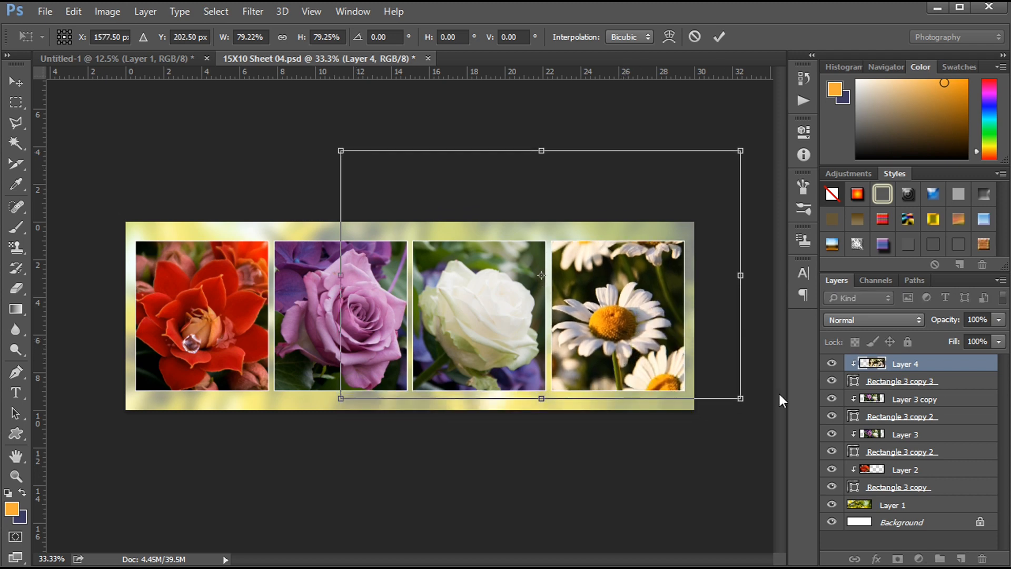
key(Return)
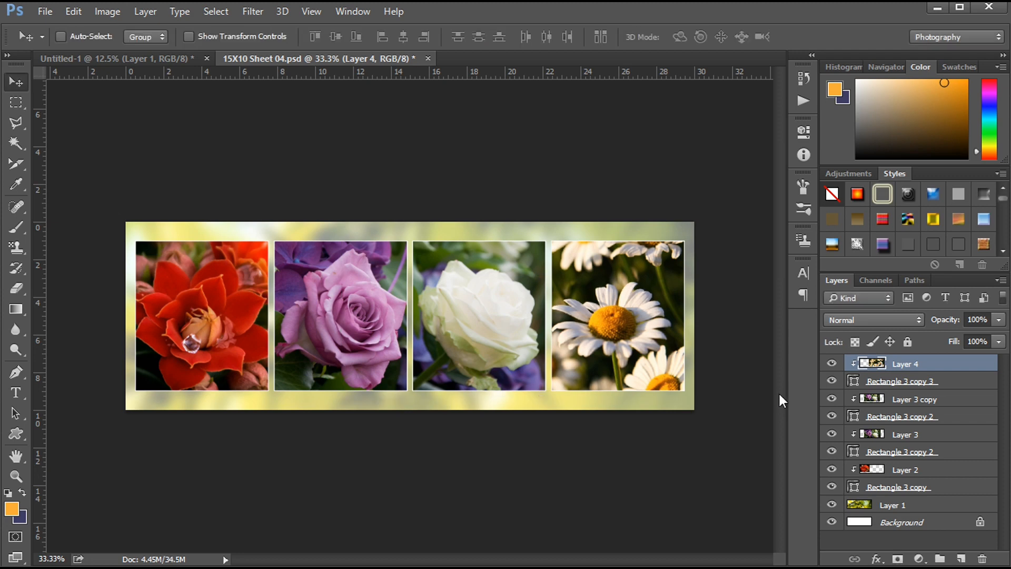
Nudge the daisy photo sideways to centre the whole daisy horizontally within the fourth rectangle
key(ctrl+plus)
key(ctrl+plus)
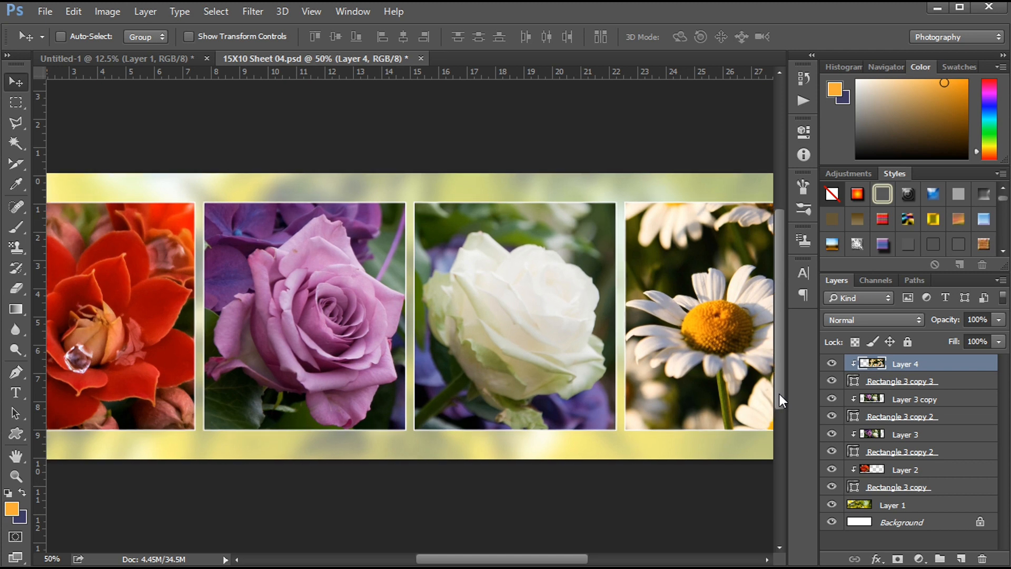
key(shift+Left)
key(shift+Left)
key(shift+Left)
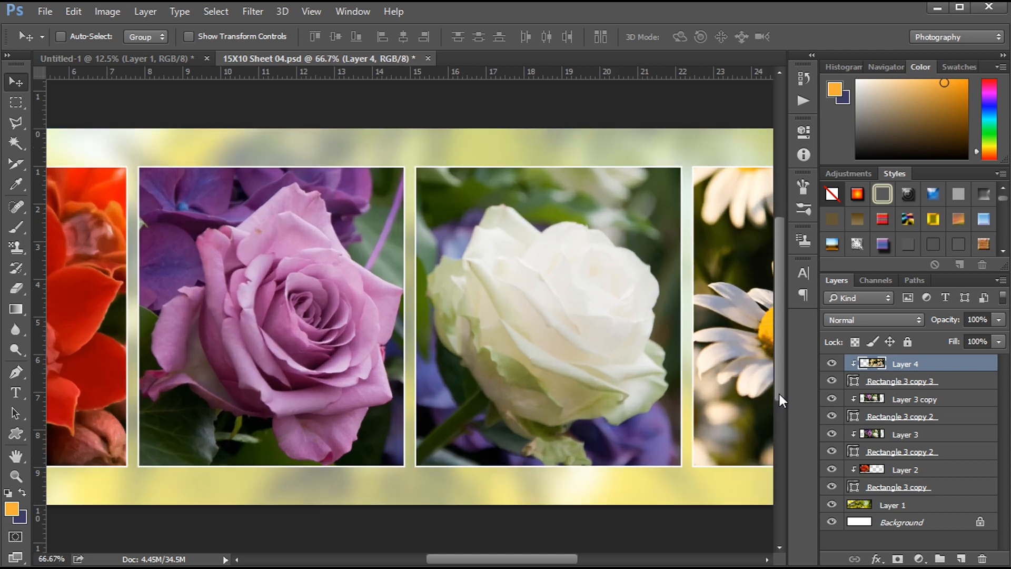
key(ctrl+minus)
key(ctrl+minus)
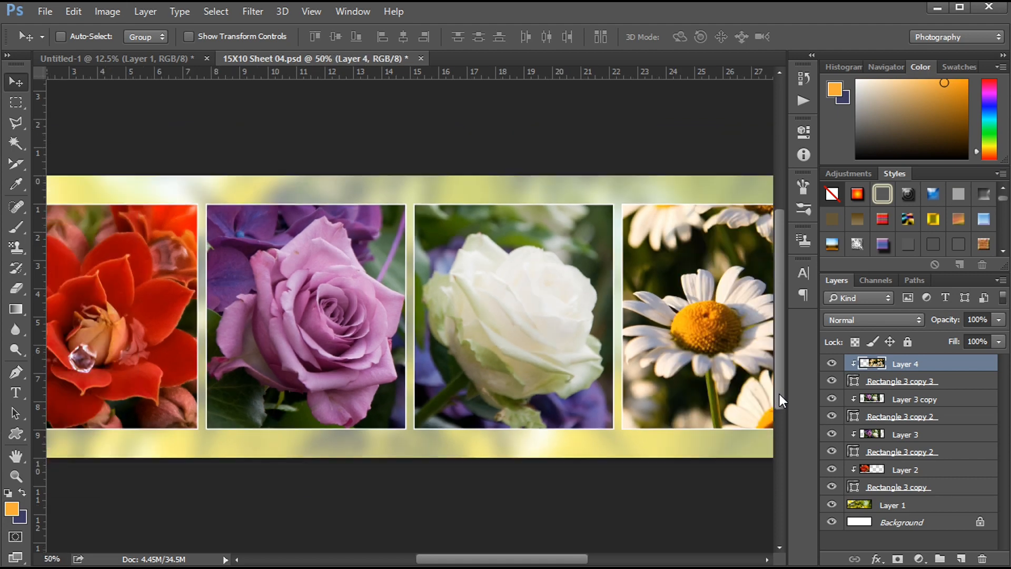
key(shift+Right)
key(shift+Right)
key(shift+Right)
key(shift+Right)
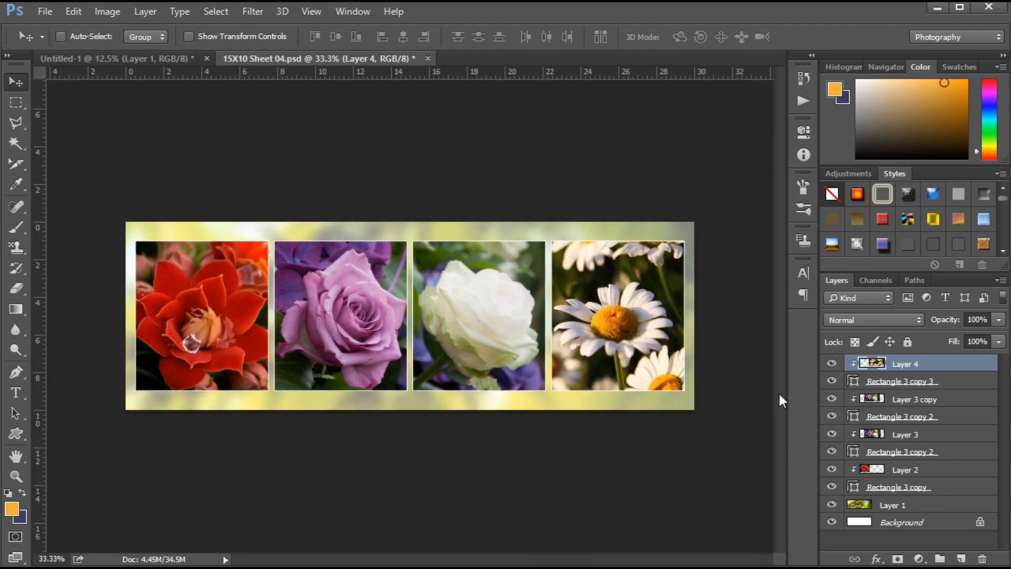
key(shift+Right)
key(shift+Right)
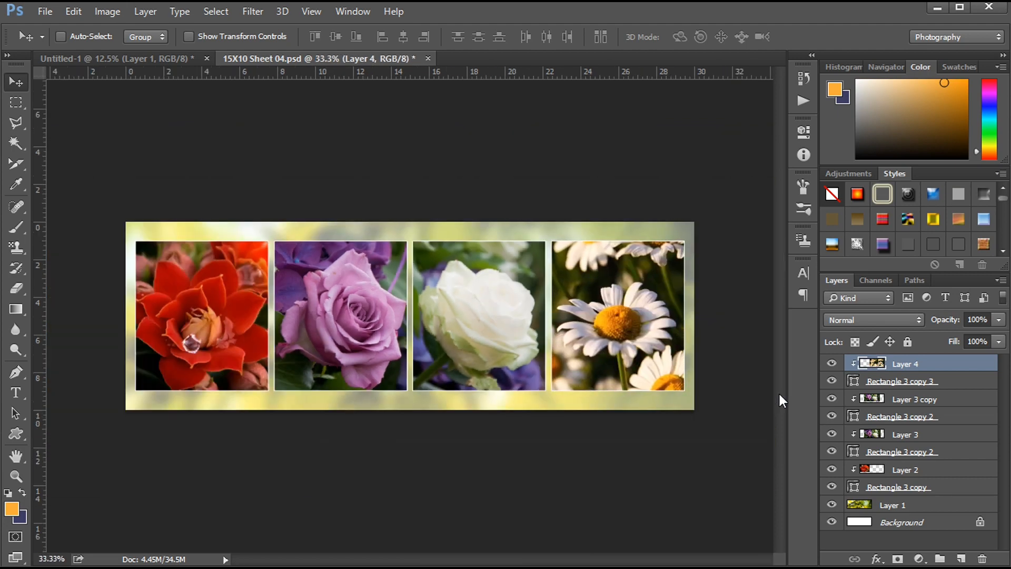
Nudge the daisy photo slightly upward to centre the daisy vertically while the photo still covers the rectangle's lower edge
key(Up)
key(Up)
key(Up)
key(Up)
key(Up)
key(Up)
key(Up)
key(Up)
key(Up)
key(Up)
key(Up)
key(Up)
key(Up)
key(Up)
key(Up)
key(Up)
key(Up)
key(Up)
key(Up)
key(Up)
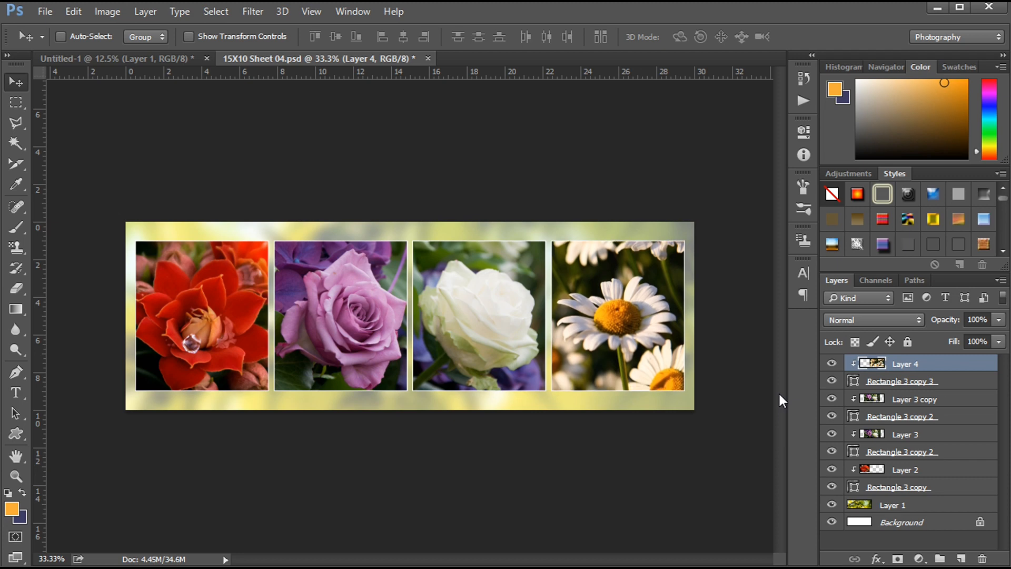
key(Up)
key(Up)
key(Up)
key(Up)
key(Up)
key(Up)
key(Up)
key(Up)
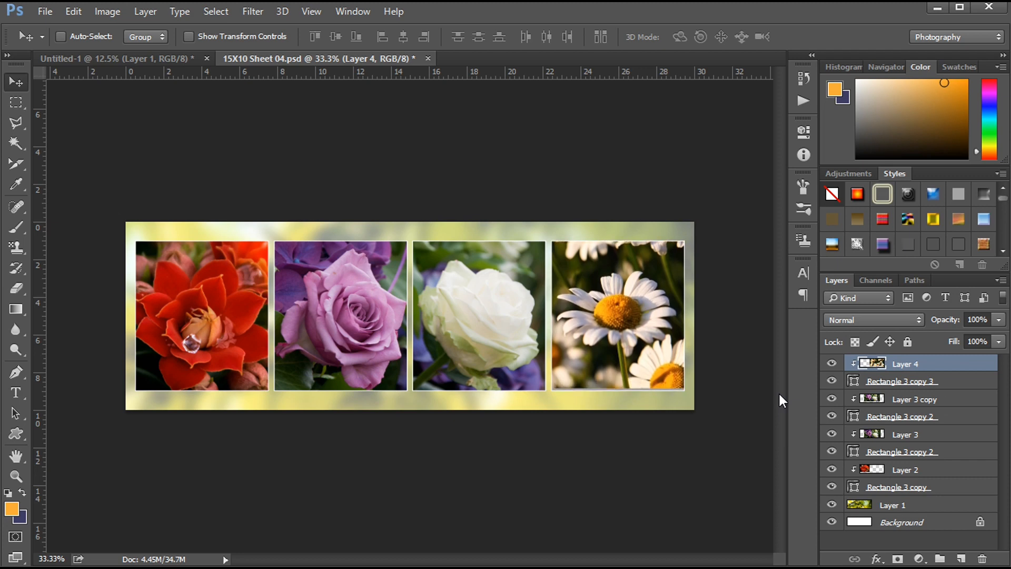
key(Down)
key(Down)
key(Down)
key(Down)
key(Down)
key(Down)
key(Down)
key(Down)
key(Down)
key(Down)
key(Down)
key(Down)
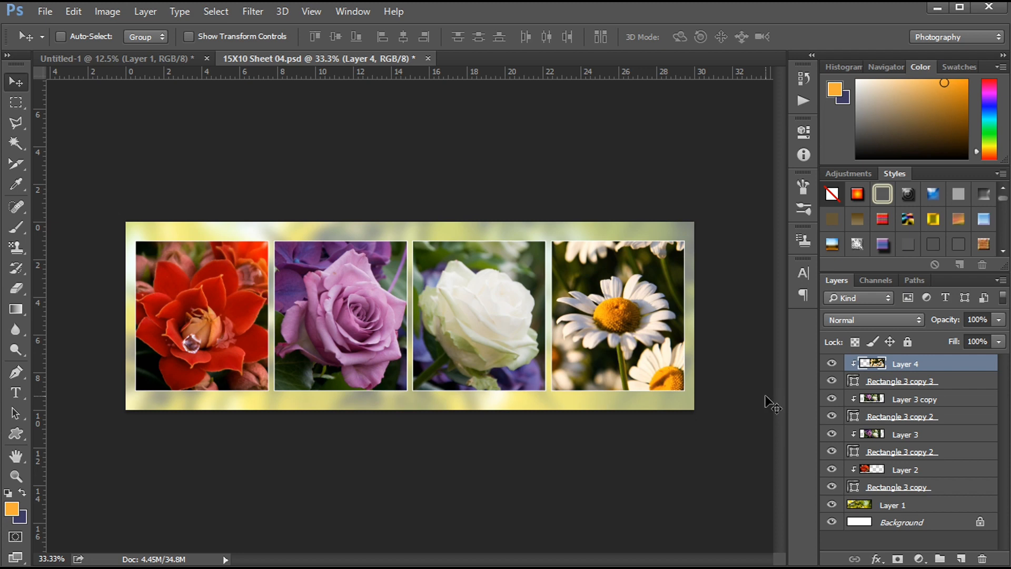
Examine the clipped flower photos, their borders and spacing up close, and check the whole sheet with the guides toggled
ctrl+click(354, 343)
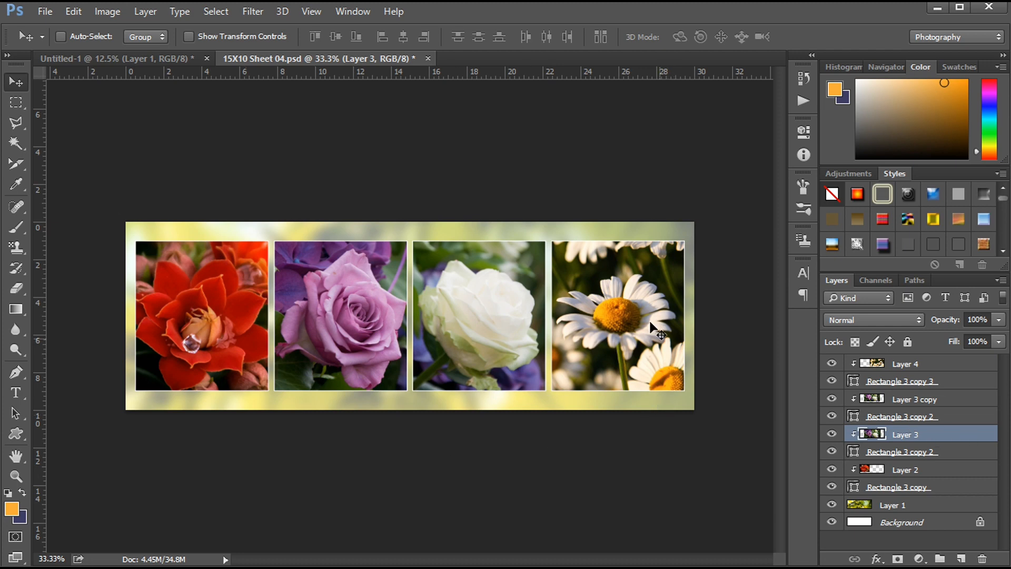
key(ctrl+plus)
key(ctrl+plus)
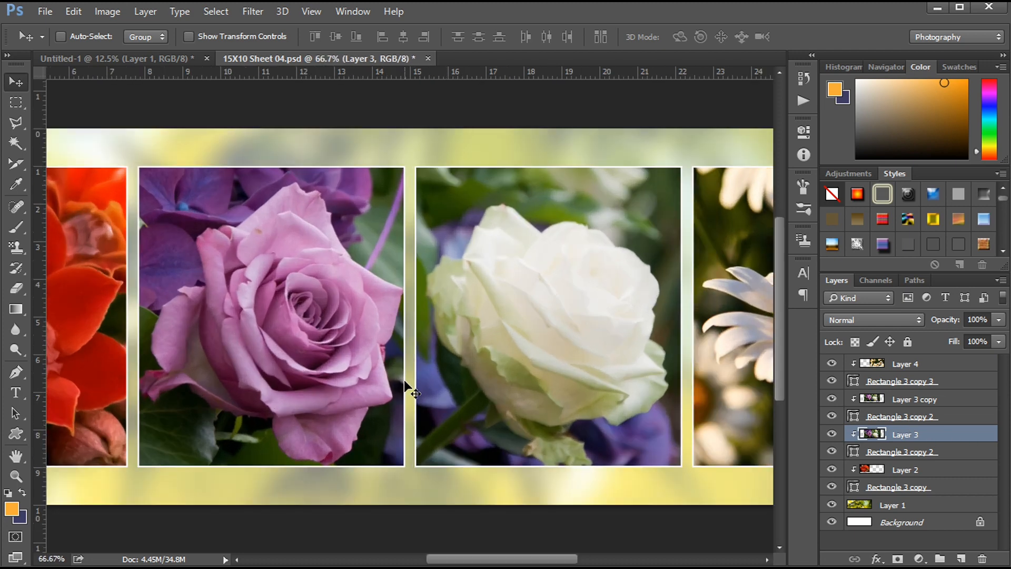
drag(85, 356, 239, 351)
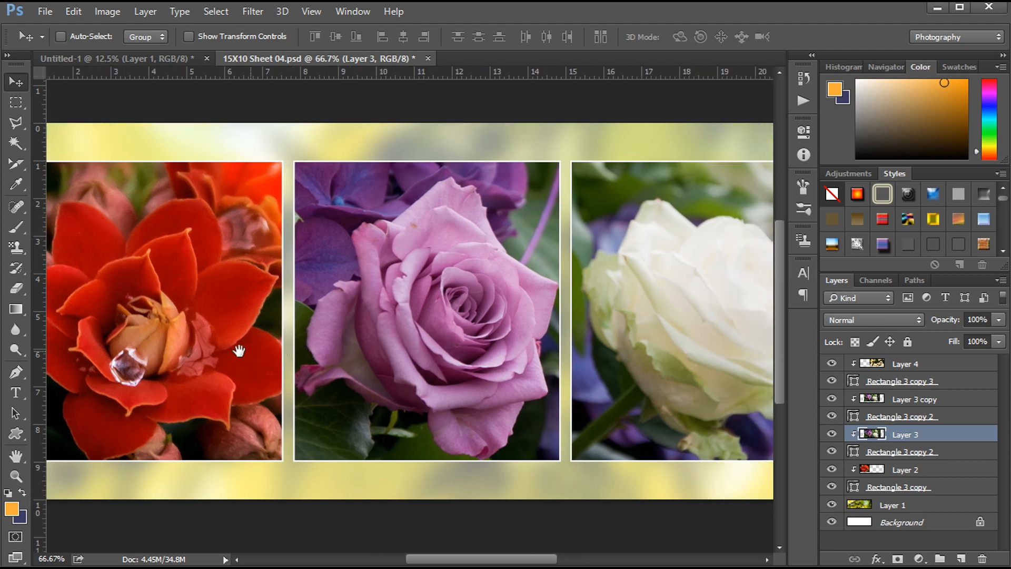
drag(627, 352, 523, 352)
drag(460, 352, 305, 351)
mouse_move(368, 352)
mouse_down()
mouse_move(267, 349)
mouse_move(375, 345)
mouse_up()
key(ctrl+minus)
key(ctrl+minus)
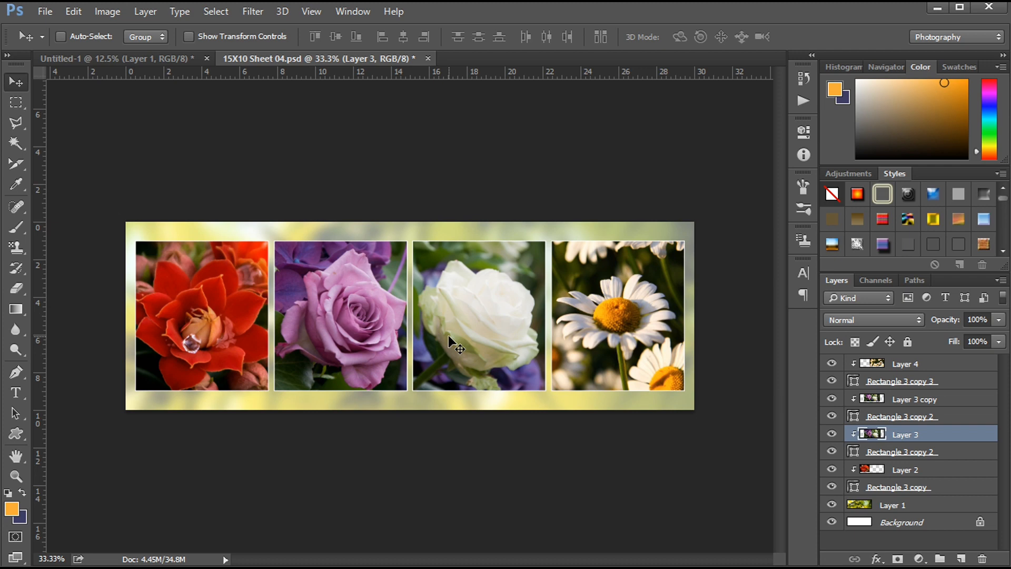
key(ctrl+semicolon)
key(ctrl+semicolon)
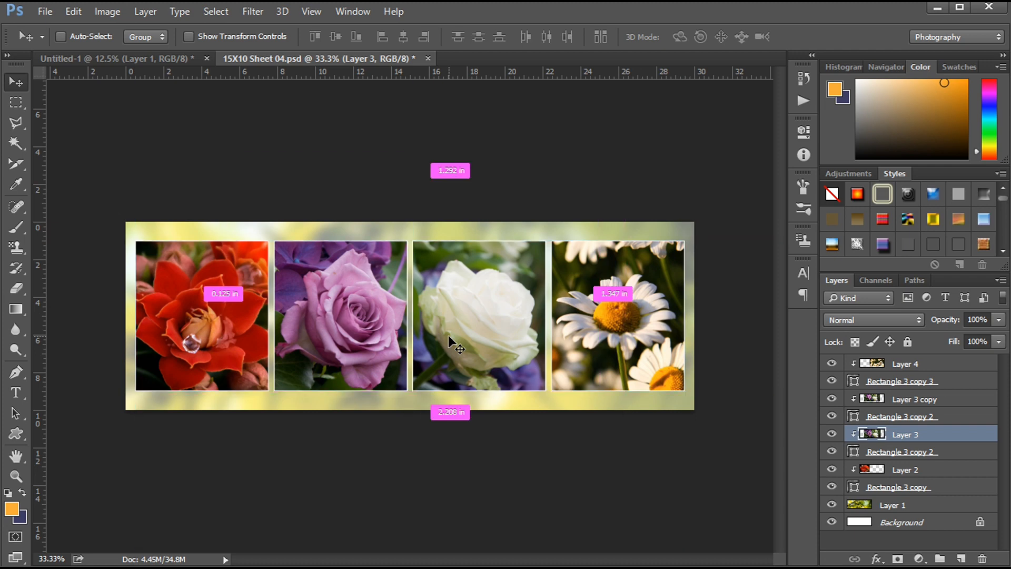